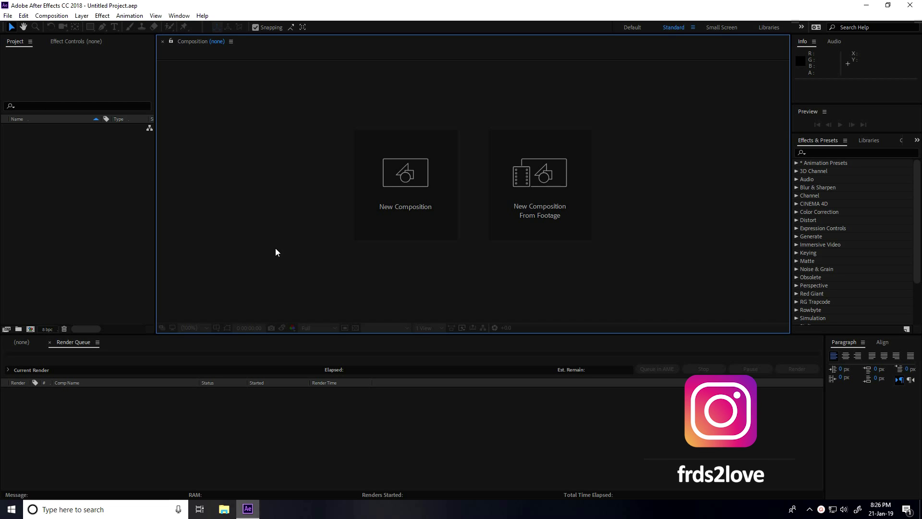
- Create an 8-second 1920×1080 composition from the HDTV 1080 29.97 preset
{"action": "left_click", "coordinate": [411, 211]}
{"action": "left_click", "coordinate": [411, 145]}
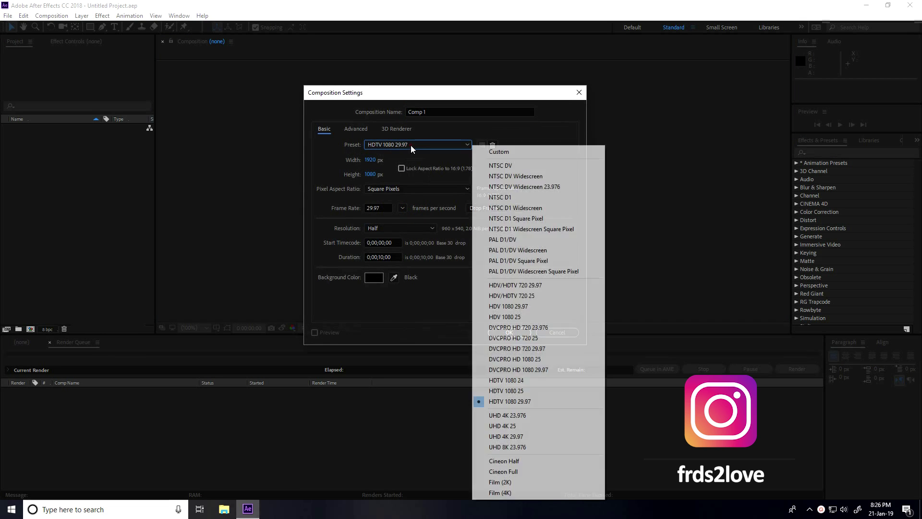
{"action": "left_click", "coordinate": [532, 401]}
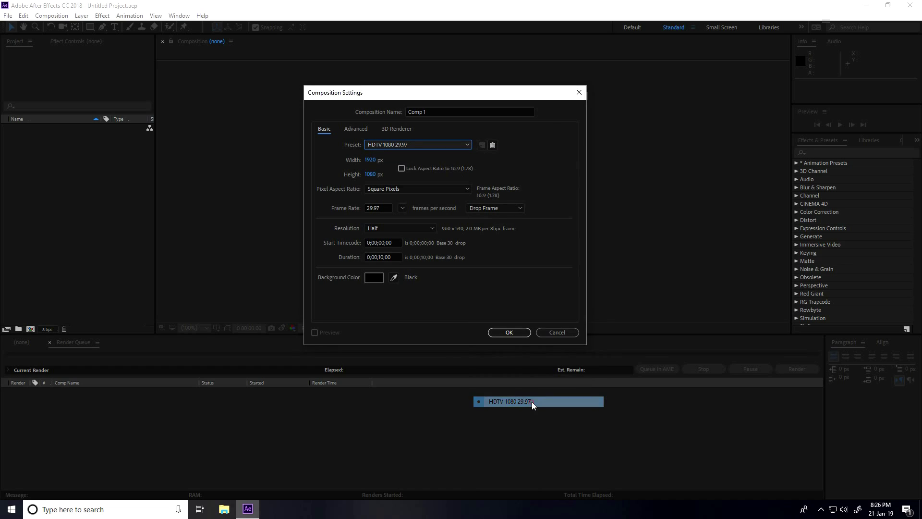
{"action": "left_click", "coordinate": [383, 258]}
{"action": "key", "text": "Delete"}
{"action": "type", "text": "8"}
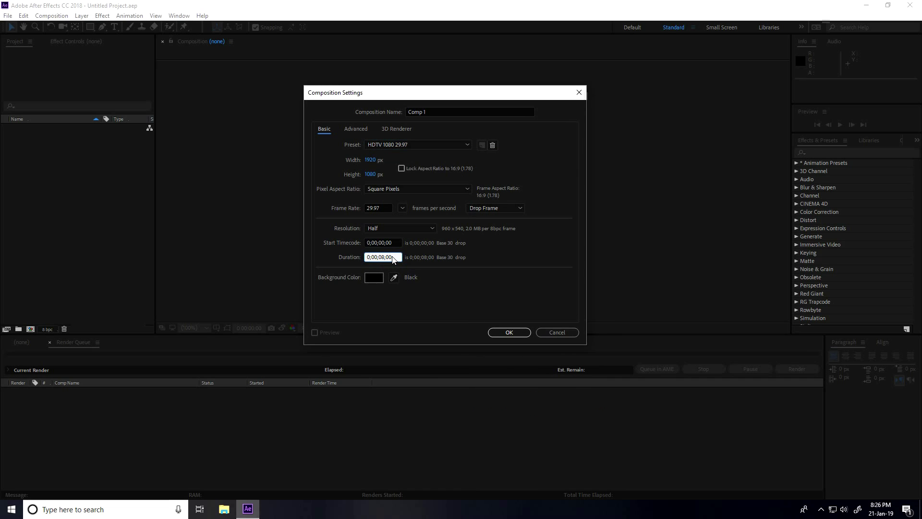
{"action": "left_click", "coordinate": [510, 333]}
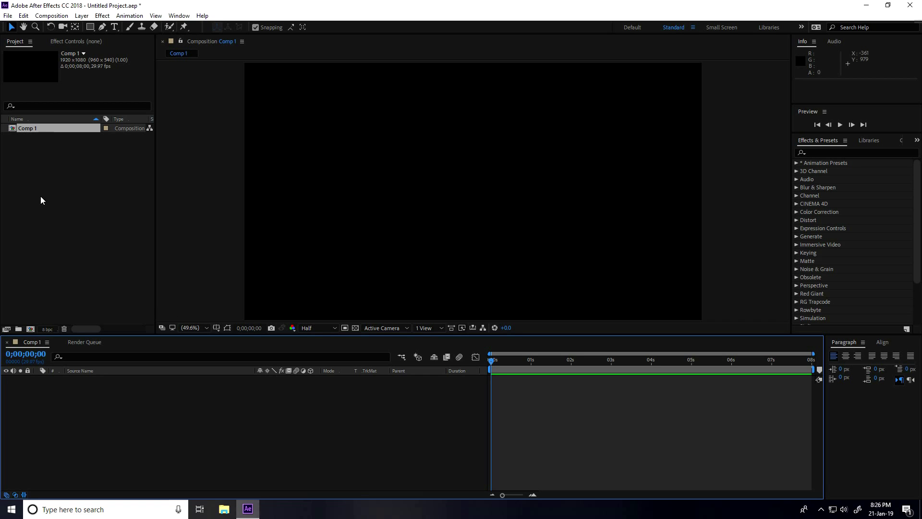
- Import LOGO 1-01.png from the FINAL LOGO folder and drag it into the Comp 1 timeline
{"action": "right_click", "coordinate": [55, 193]}
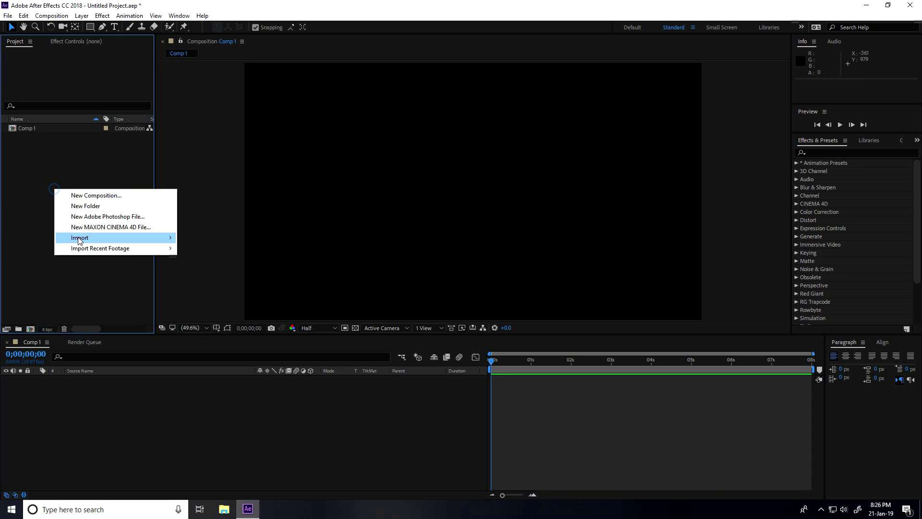
{"action": "mouse_move", "coordinate": [164, 238]}
{"action": "left_click", "coordinate": [196, 237]}
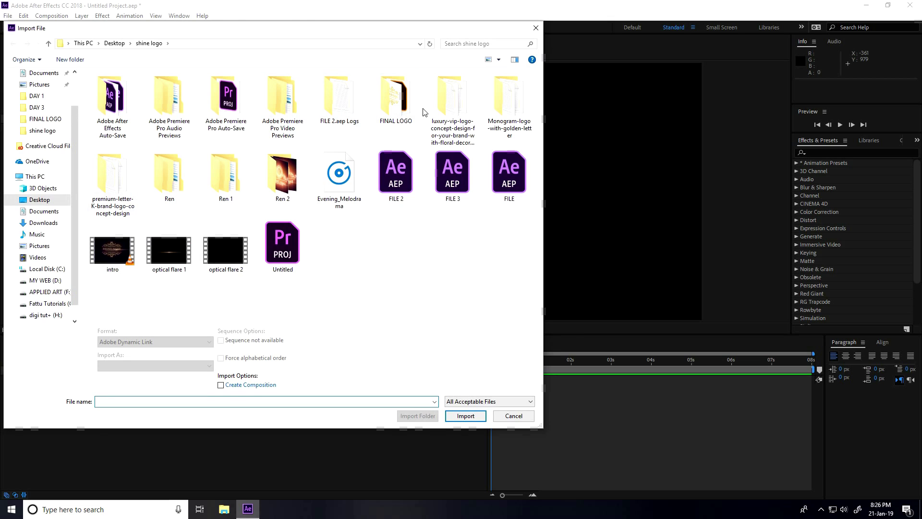
{"action": "double_click", "coordinate": [397, 105]}
{"action": "left_click", "coordinate": [122, 105]}
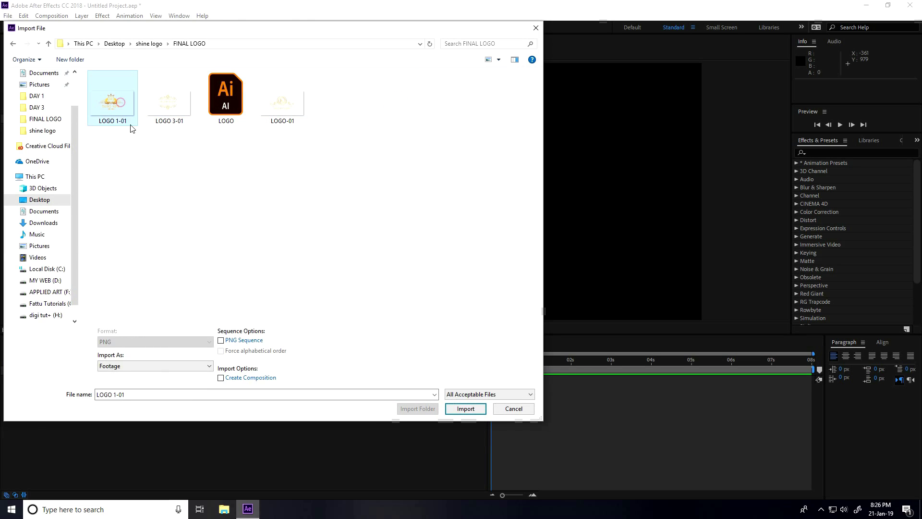
{"action": "left_click", "coordinate": [482, 408]}
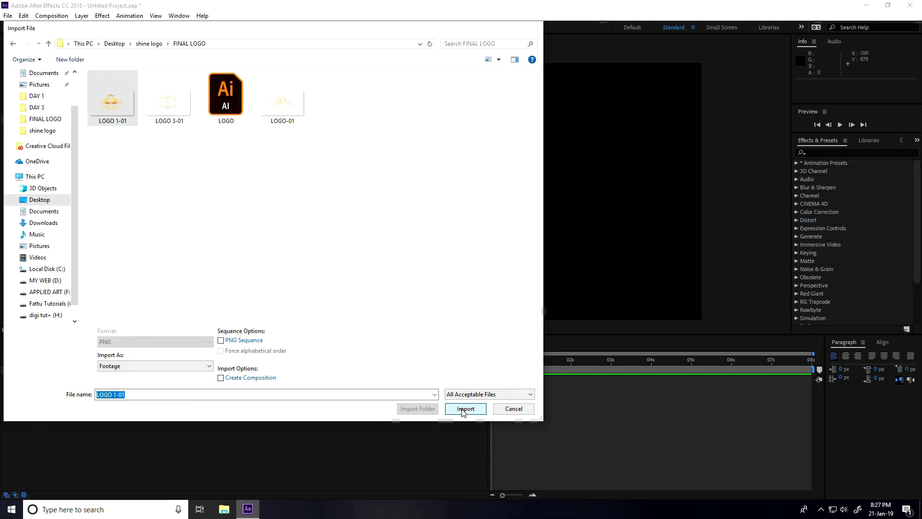
{"action": "left_click_drag", "start_coordinate": [28, 138], "coordinate": [130, 409]}
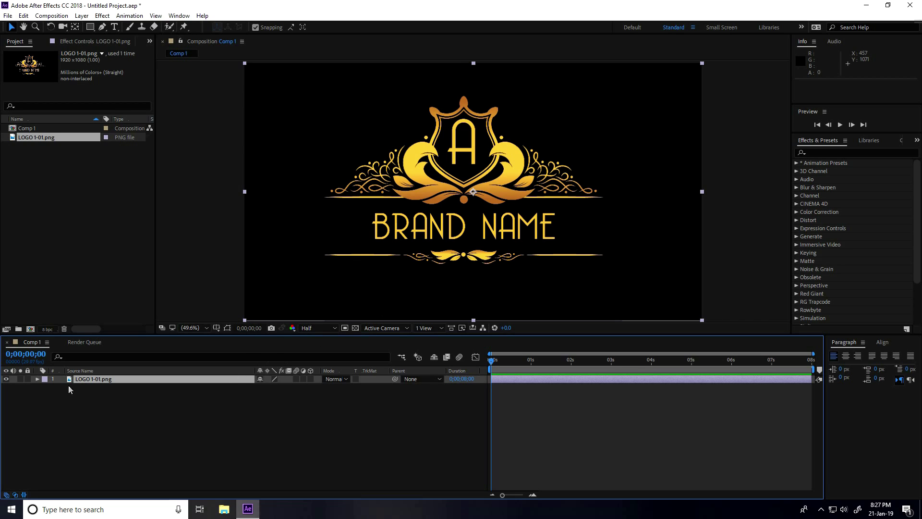
- Pre-compose the logo layer into a composition named 'LOGO' with Move all attributes
{"action": "right_click", "coordinate": [87, 378]}
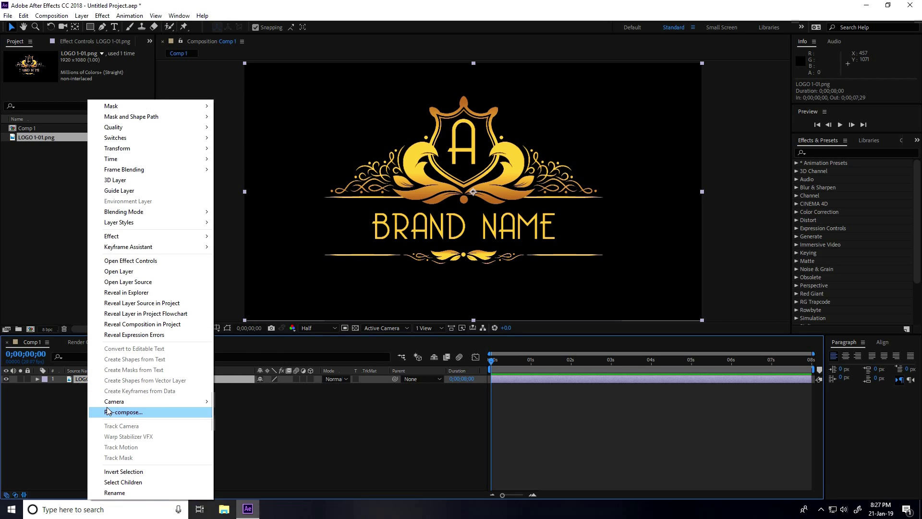
{"action": "left_click", "coordinate": [147, 412]}
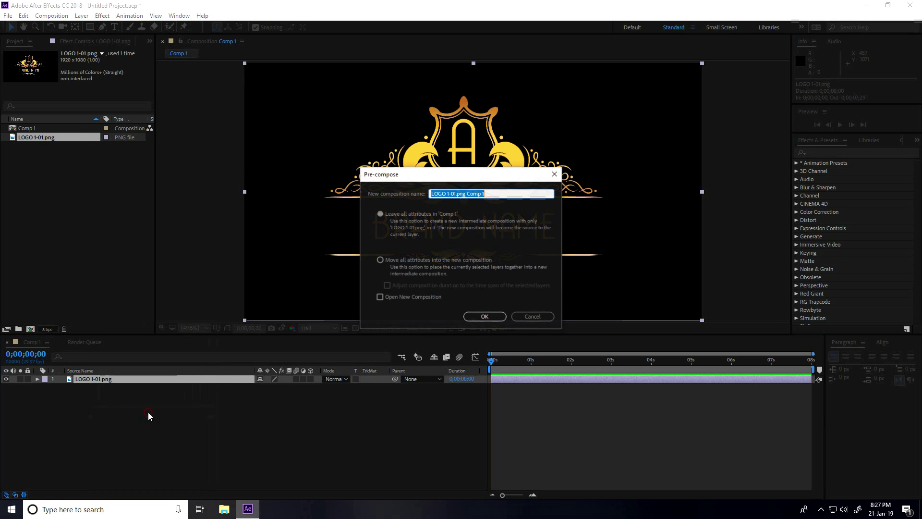
{"action": "type", "text": "LOGO"}
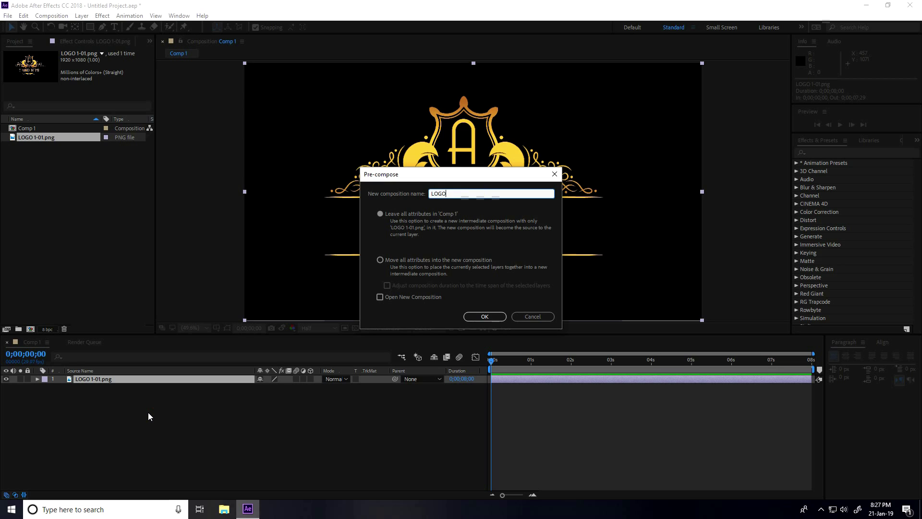
{"action": "left_click", "coordinate": [417, 260]}
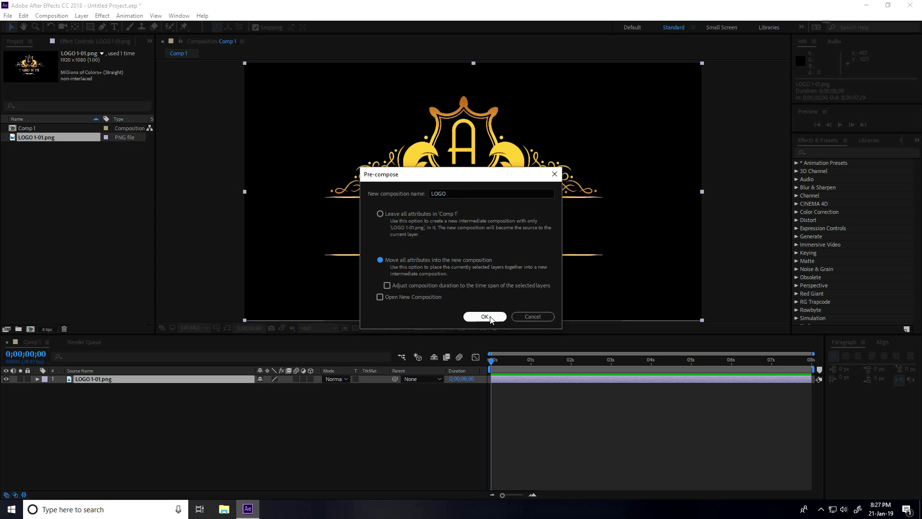
{"action": "left_click", "coordinate": [485, 316]}
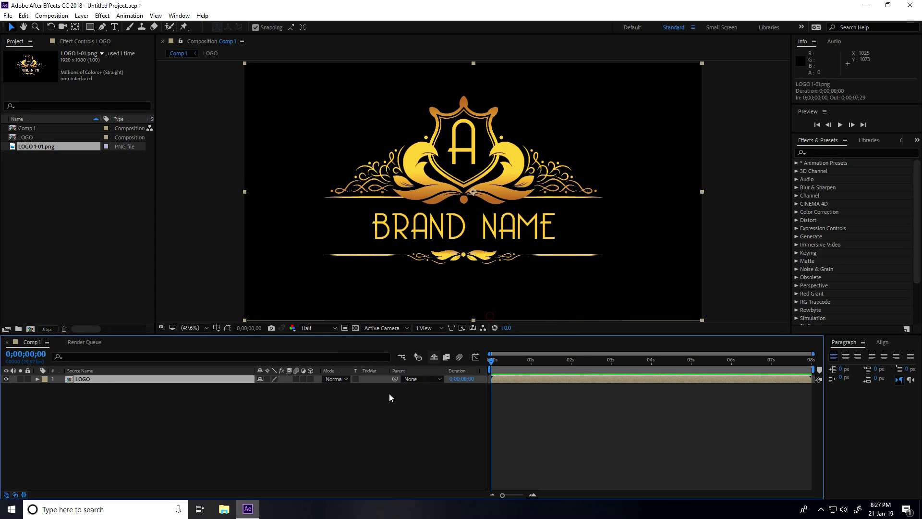
{"action": "left_click", "coordinate": [126, 423]}
- Create a solid named BG coloured 030317 and move it beneath the LOGO layer
{"action": "right_click", "coordinate": [133, 431]}
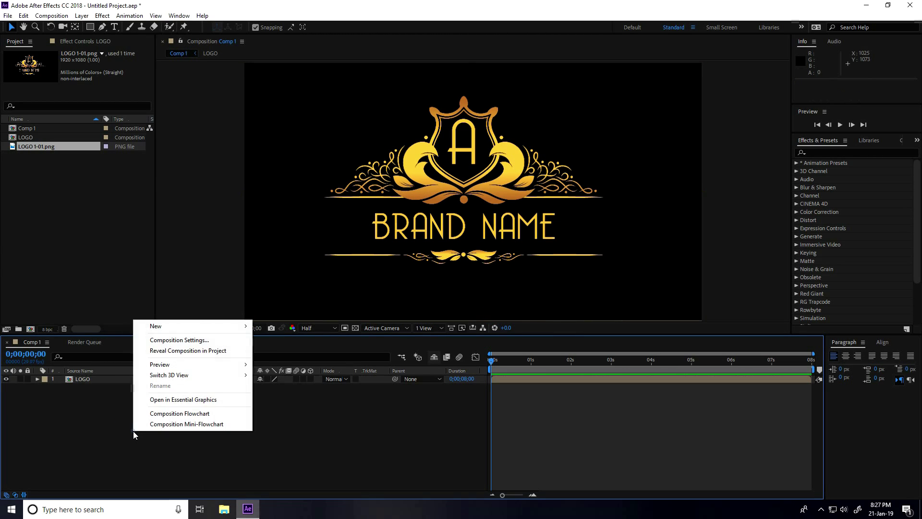
{"action": "mouse_move", "coordinate": [158, 326]}
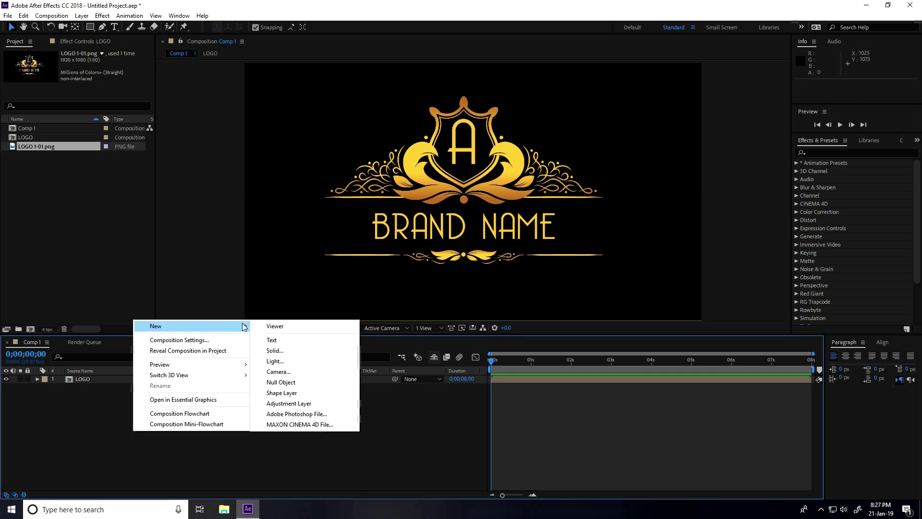
{"action": "left_click", "coordinate": [276, 353]}
{"action": "type", "text": "BG"}
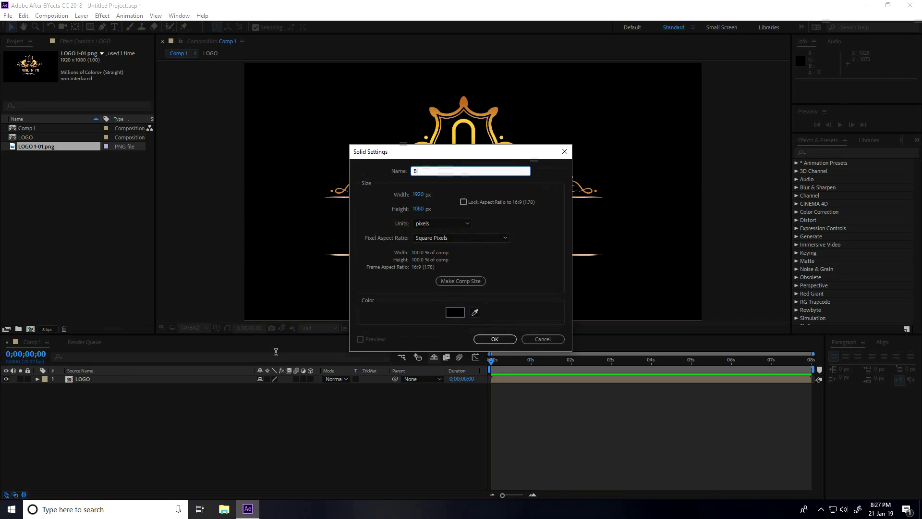
{"action": "left_click", "coordinate": [451, 311]}
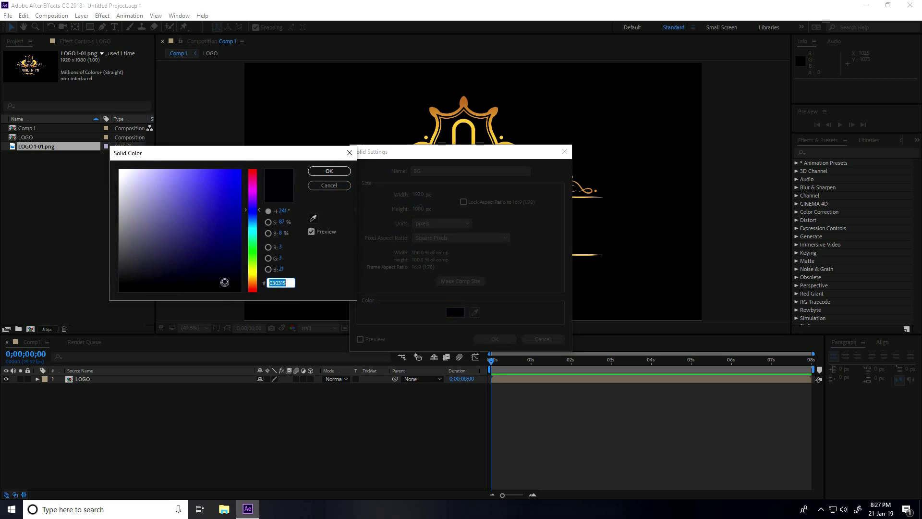
{"action": "left_click", "coordinate": [225, 283]}
{"action": "left_click", "coordinate": [225, 281]}
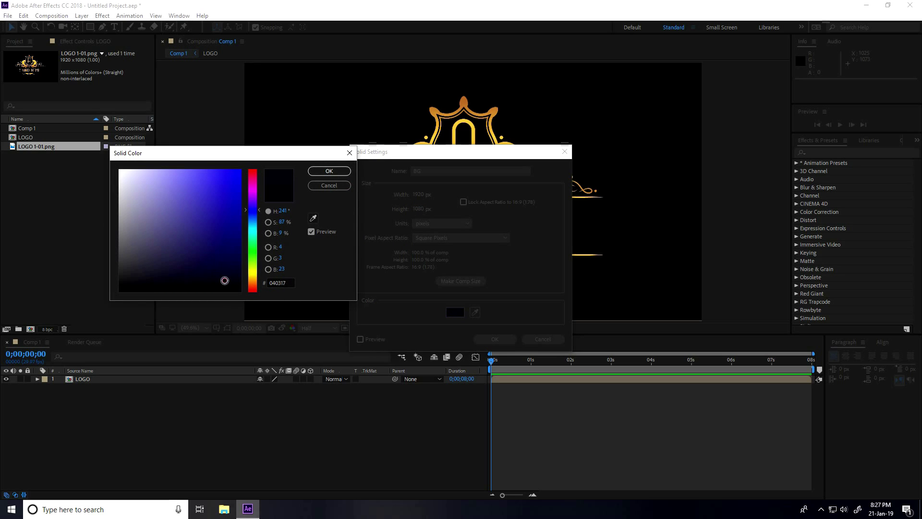
{"action": "left_click", "coordinate": [330, 172]}
{"action": "left_click", "coordinate": [495, 339]}
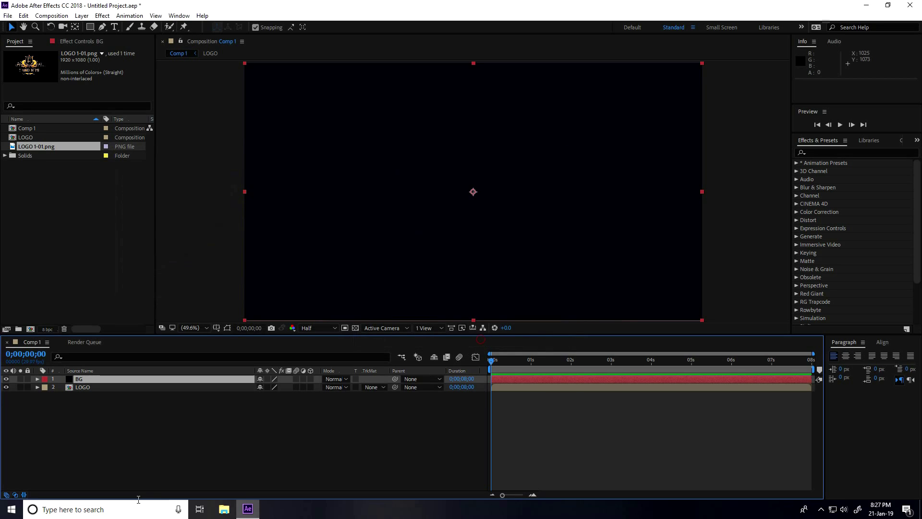
{"action": "left_click_drag", "start_coordinate": [79, 381], "coordinate": [85, 403]}
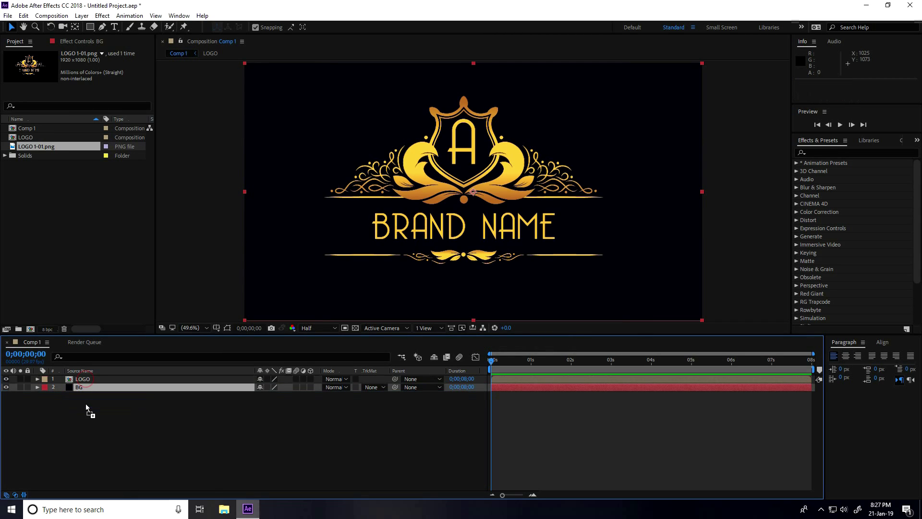
{"action": "left_click", "coordinate": [82, 379]}
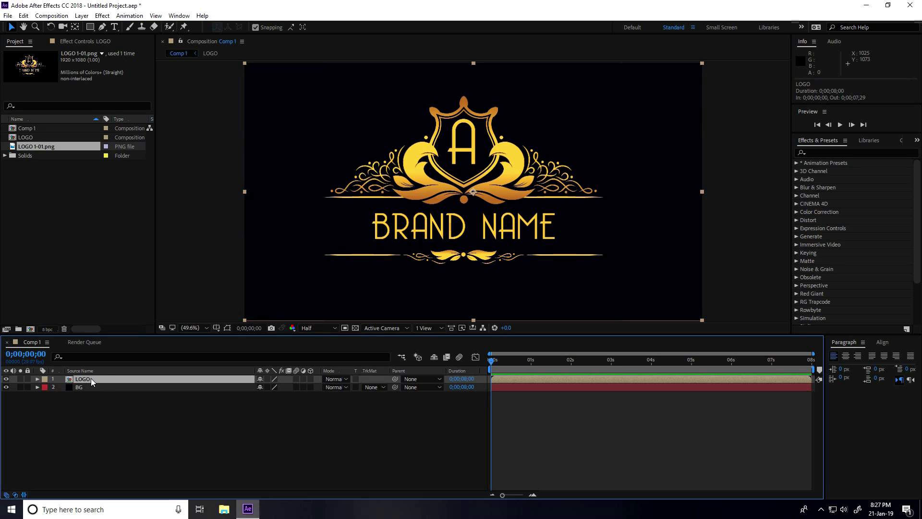
- Auto-trace the LOGO layer's alpha channel, then toggle the traced masks on and off to check them
{"action": "left_click", "coordinate": [79, 17]}
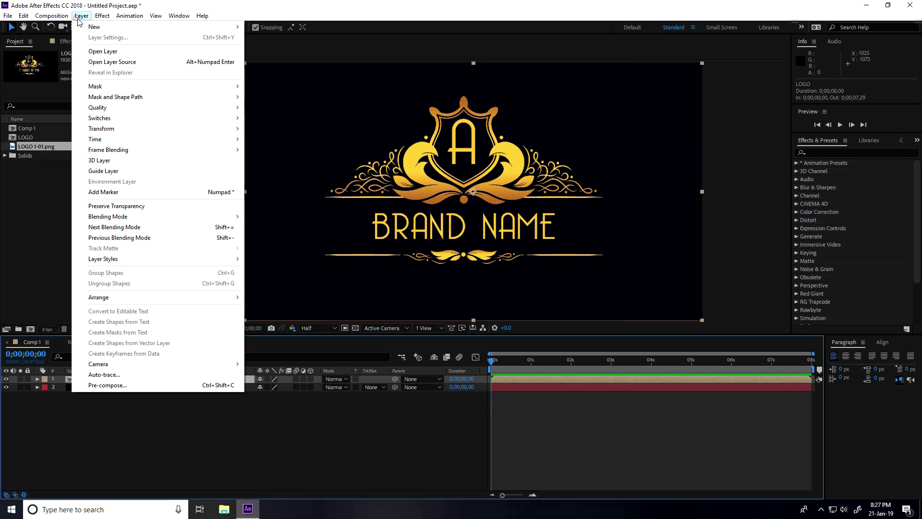
{"action": "left_click", "coordinate": [126, 373]}
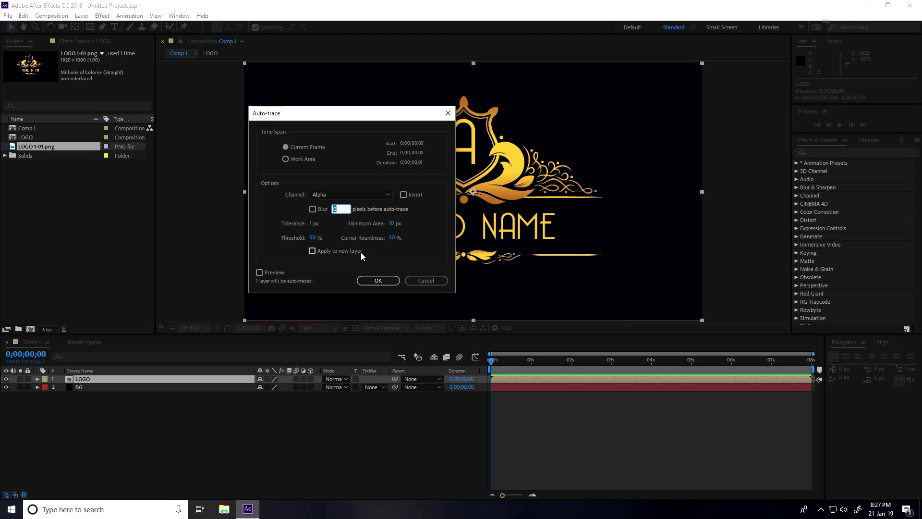
{"action": "left_click", "coordinate": [376, 280]}
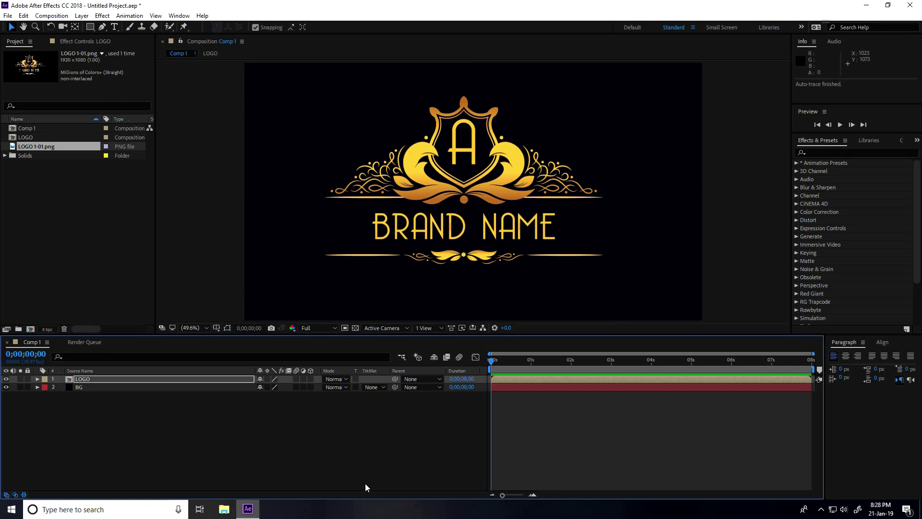
{"action": "left_click", "coordinate": [89, 380]}
{"action": "left_click", "coordinate": [227, 328]}
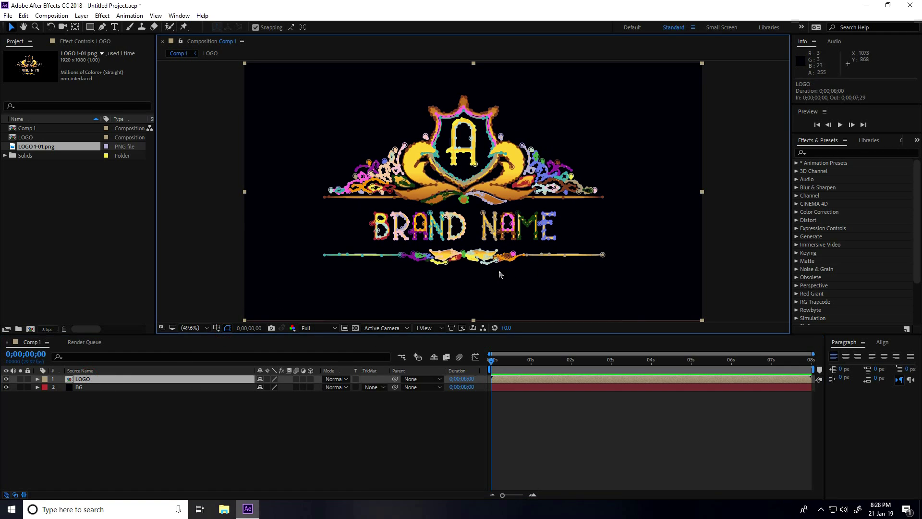
{"action": "left_click", "coordinate": [228, 329]}
{"action": "left_click", "coordinate": [88, 378]}
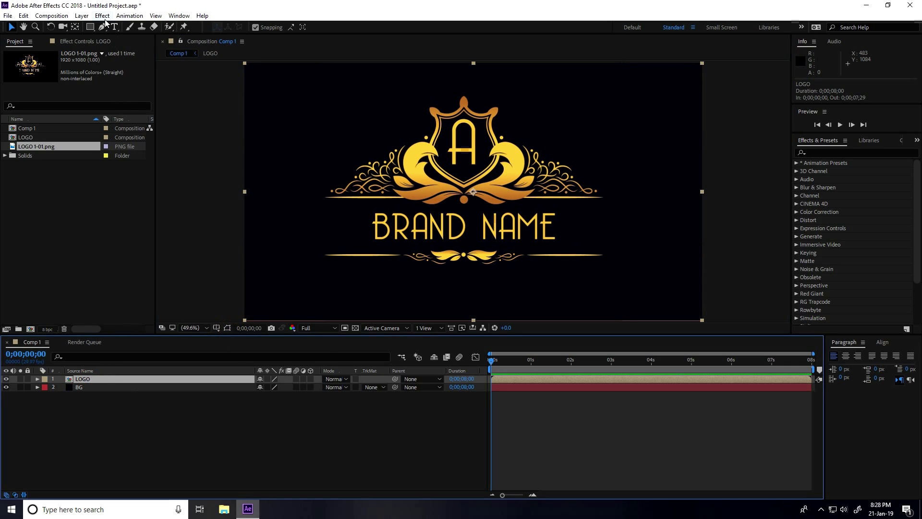
- Apply Video Copilot Saber to LOGO and set its glow colour hue to 25 for orange
{"action": "left_click", "coordinate": [103, 17]}
{"action": "mouse_move", "coordinate": [112, 326]}
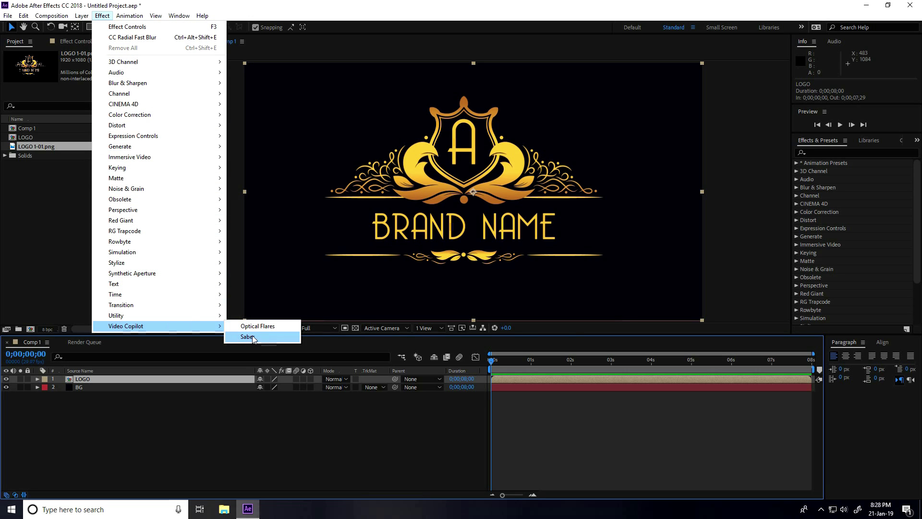
{"action": "left_click", "coordinate": [253, 338]}
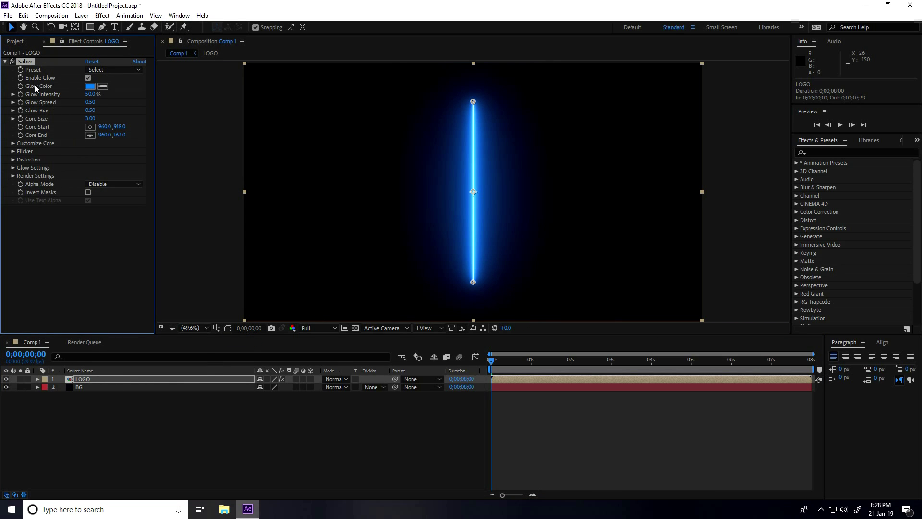
{"action": "left_click", "coordinate": [90, 86]}
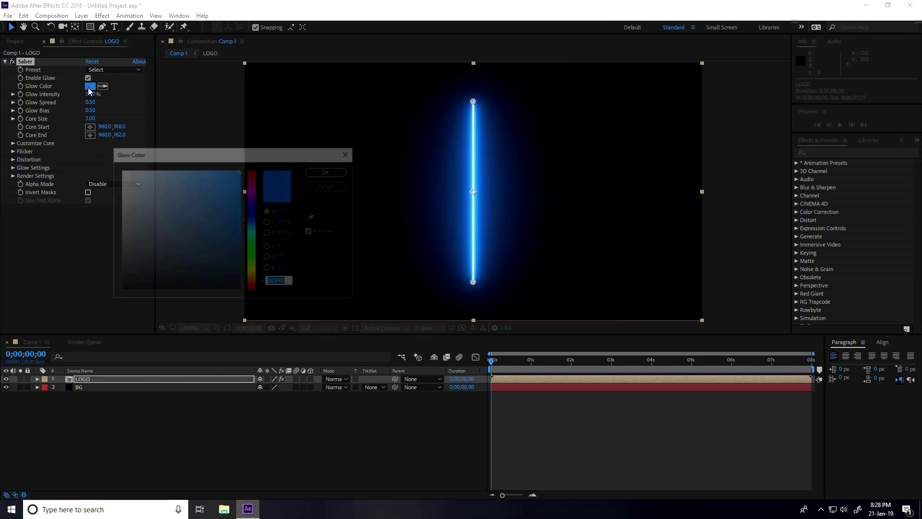
{"action": "left_click", "coordinate": [284, 211]}
{"action": "type", "text": "25"}
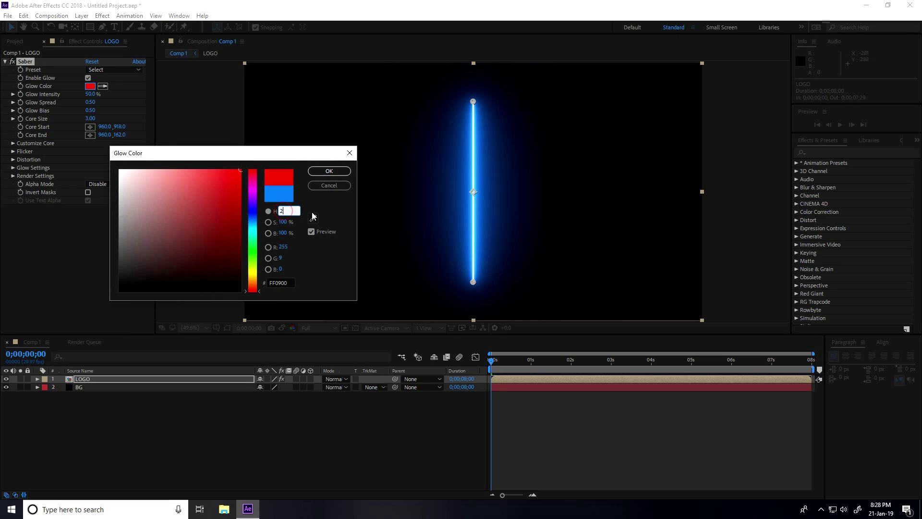
{"action": "key", "text": "Tab"}
{"action": "key", "text": "Tab"}
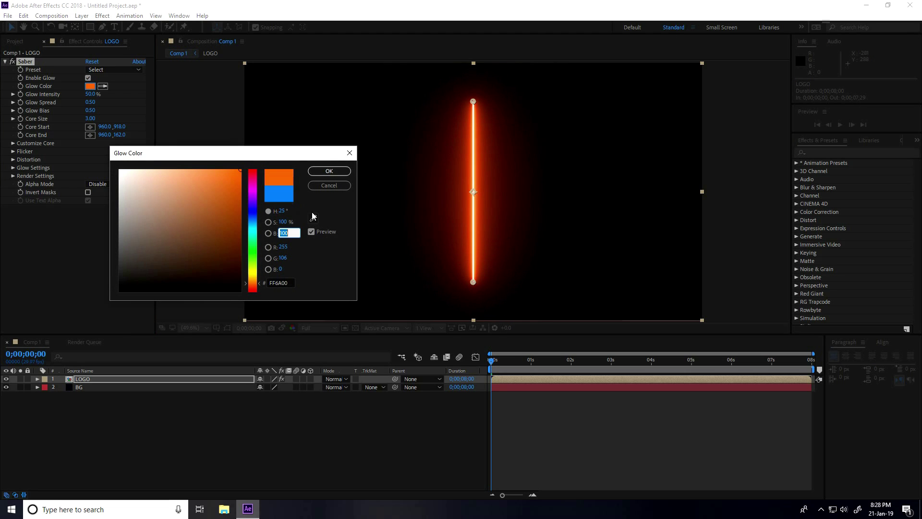
{"action": "left_click", "coordinate": [329, 171]}
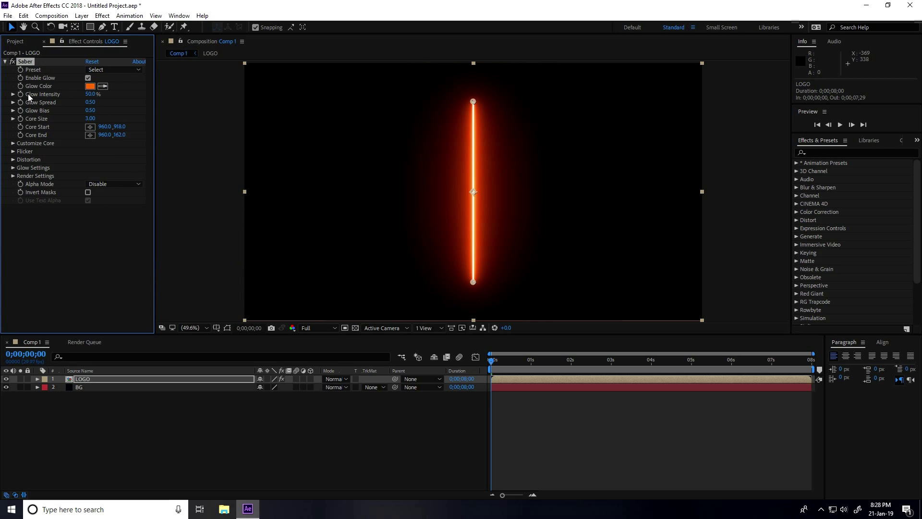
- Set Saber Glow Intensity to 10% and Core Size to 2
{"action": "left_click", "coordinate": [89, 95]}
{"action": "type", "text": "10"}
{"action": "key", "text": "Return"}
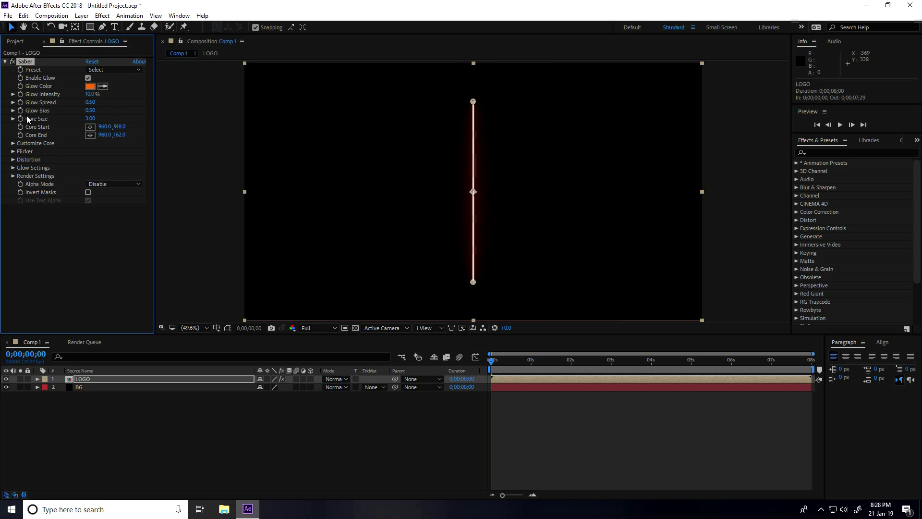
{"action": "left_click", "coordinate": [88, 118]}
{"action": "type", "text": "2"}
{"action": "key", "text": "Return"}
{"action": "left_click", "coordinate": [162, 411]}
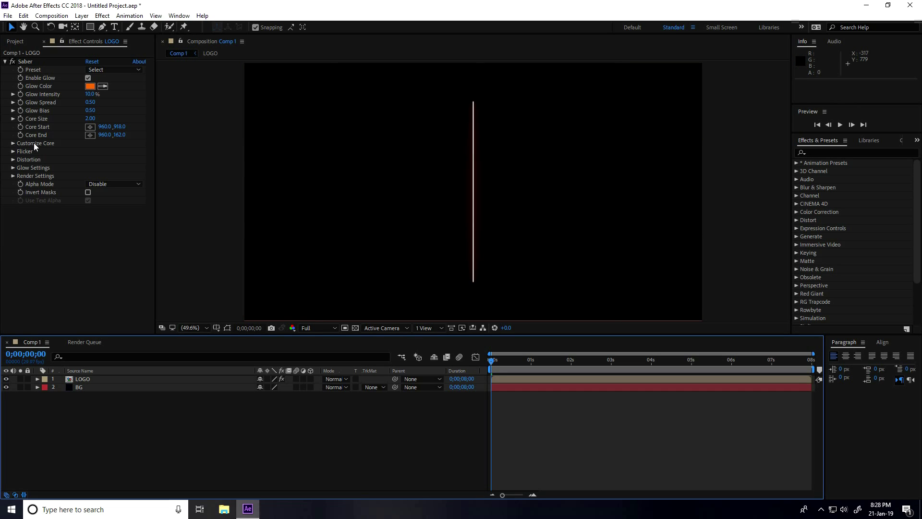
- Set Saber's Core Type to Layer Masks and add a starting Mask Evolution keyframe
{"action": "left_click", "coordinate": [13, 143]}
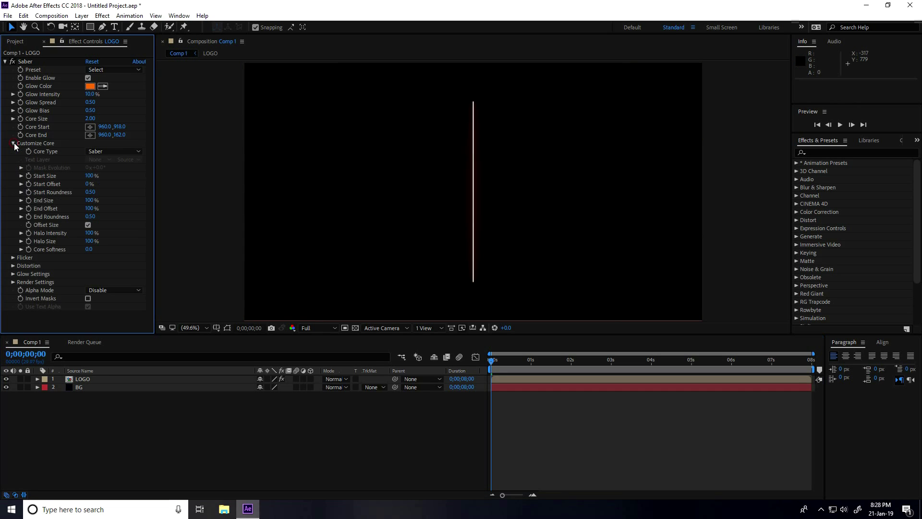
{"action": "left_click", "coordinate": [105, 151]}
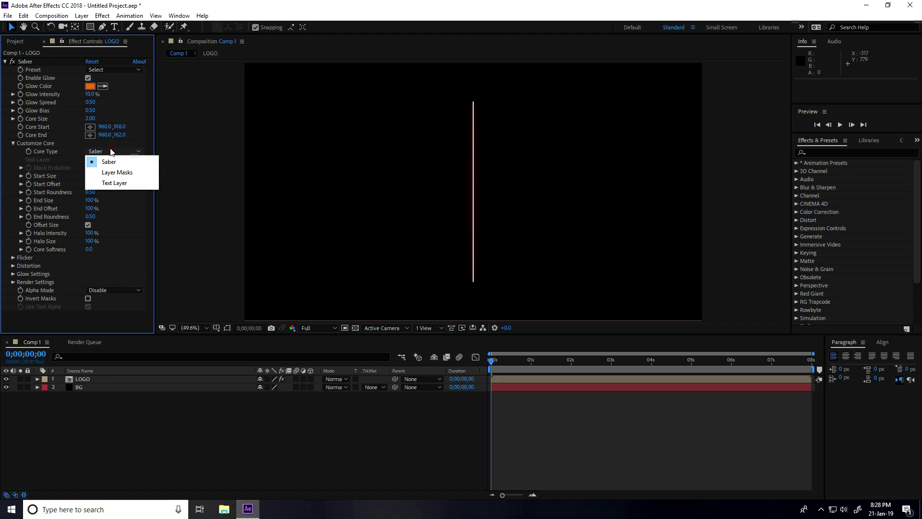
{"action": "left_click", "coordinate": [129, 175]}
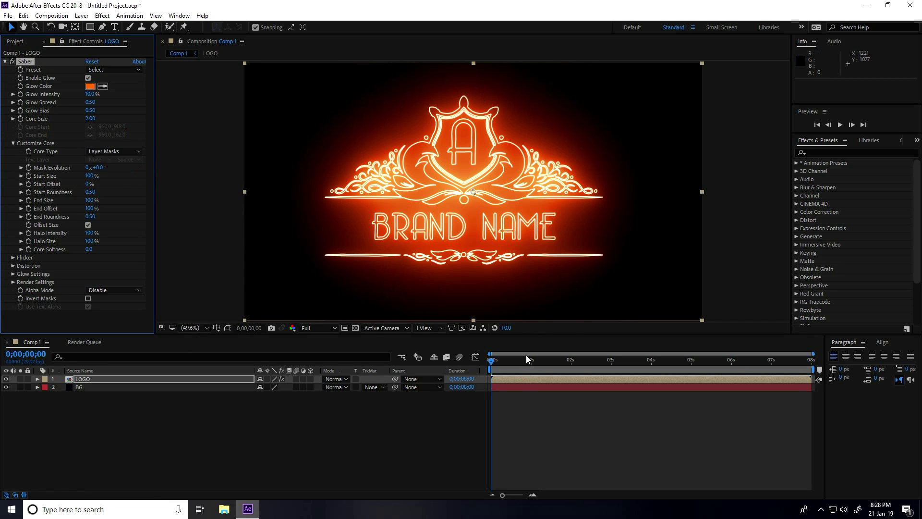
{"action": "left_click", "coordinate": [552, 432]}
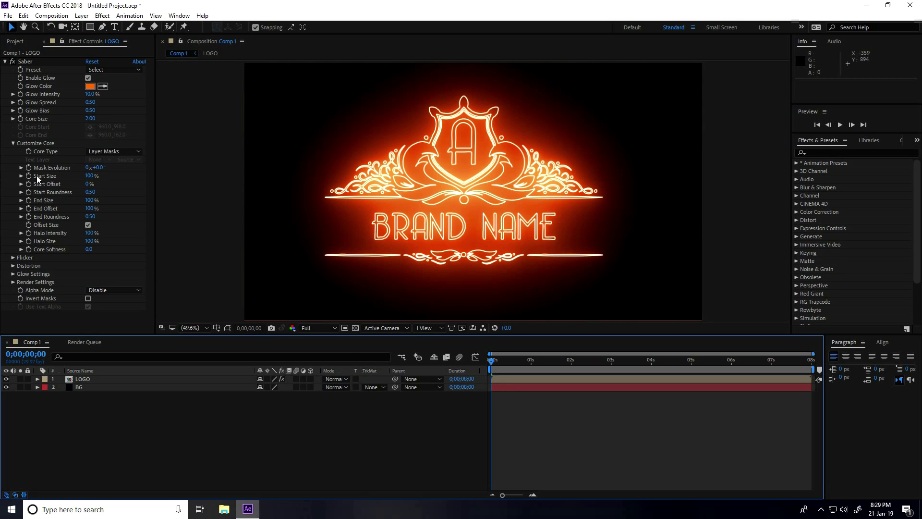
{"action": "left_click", "coordinate": [27, 167]}
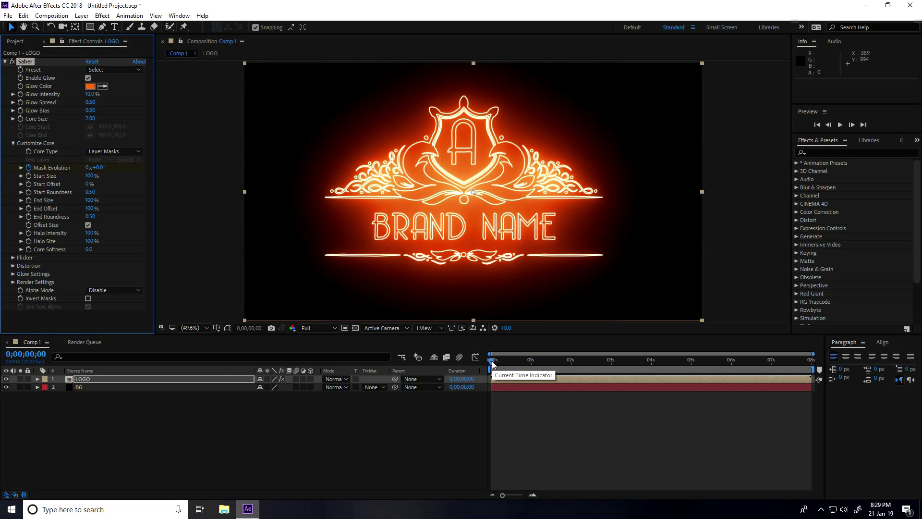
- Keyframe Mask Evolution at 2 revolutions at 3 seconds
{"action": "left_click_drag", "start_coordinate": [492, 363], "coordinate": [613, 370]}
{"action": "key", "text": "Page_Up"}
{"action": "left_click", "coordinate": [88, 168]}
{"action": "type", "text": "2"}
{"action": "key", "text": "Return"}
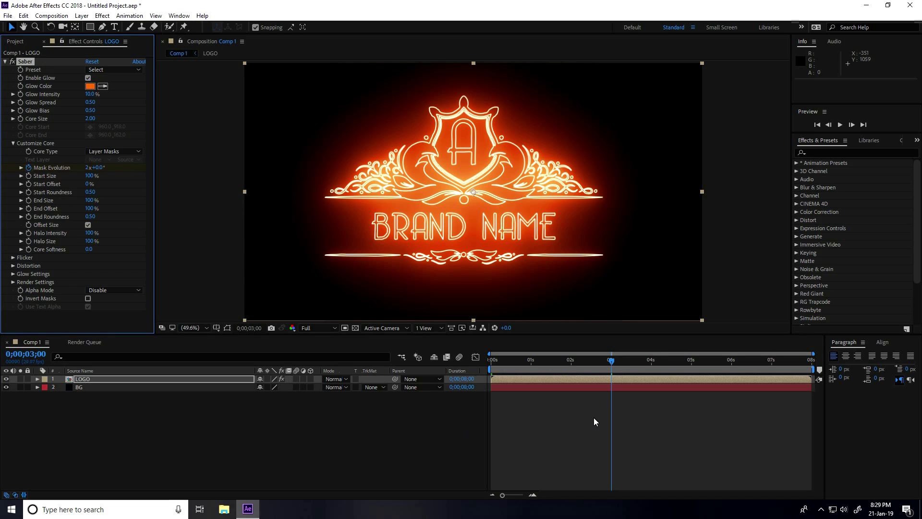
- Keyframe Start Size from 0% at 15 frames up to 148% at about 2 seconds
{"action": "left_click_drag", "start_coordinate": [617, 364], "coordinate": [511, 368]}
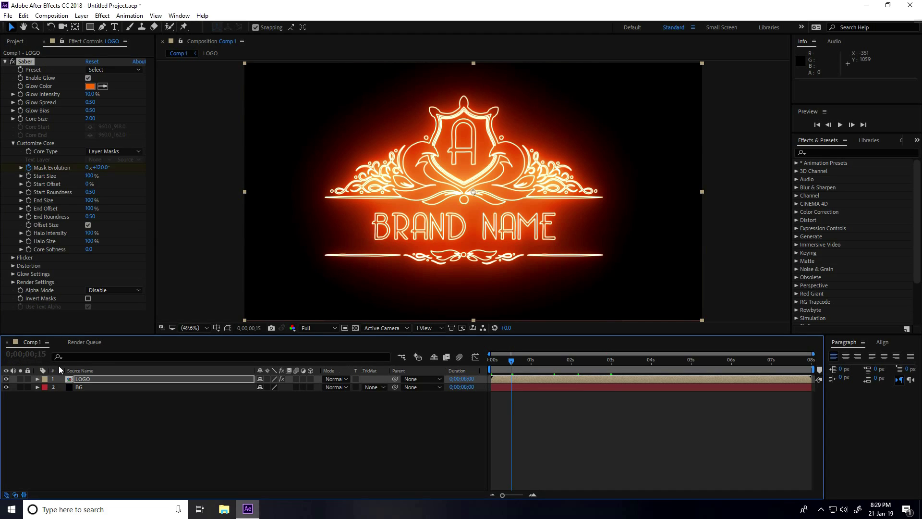
{"action": "left_click", "coordinate": [27, 176]}
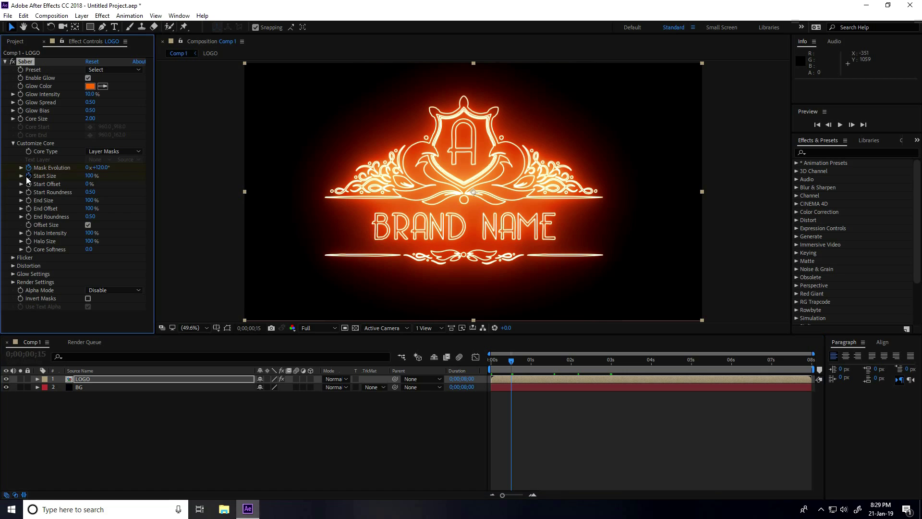
{"action": "left_click", "coordinate": [88, 176]}
{"action": "type", "text": "0"}
{"action": "key", "text": "Return"}
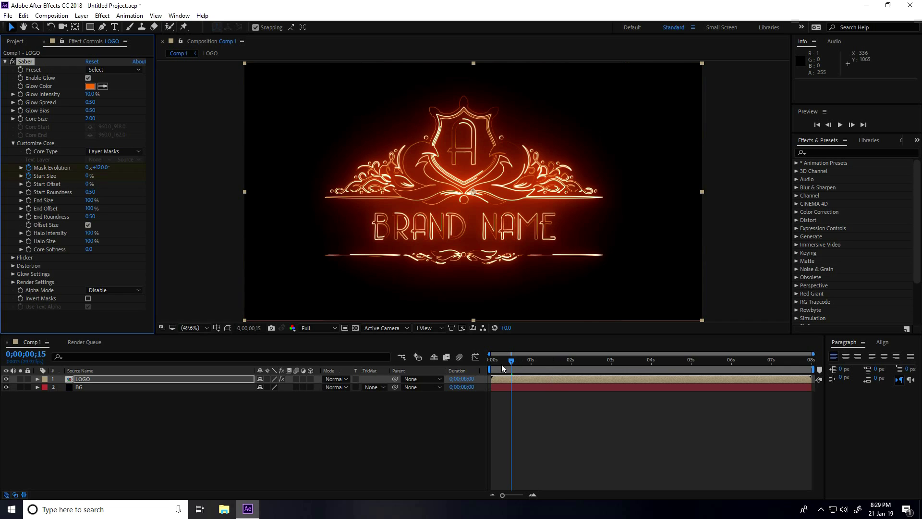
{"action": "left_click_drag", "start_coordinate": [516, 361], "coordinate": [584, 369]}
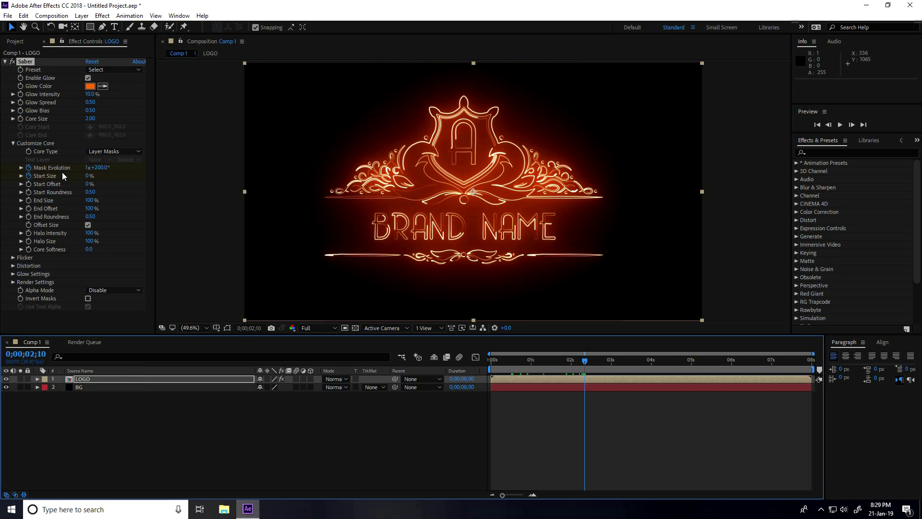
{"action": "left_click_drag", "start_coordinate": [87, 176], "coordinate": [110, 176]}
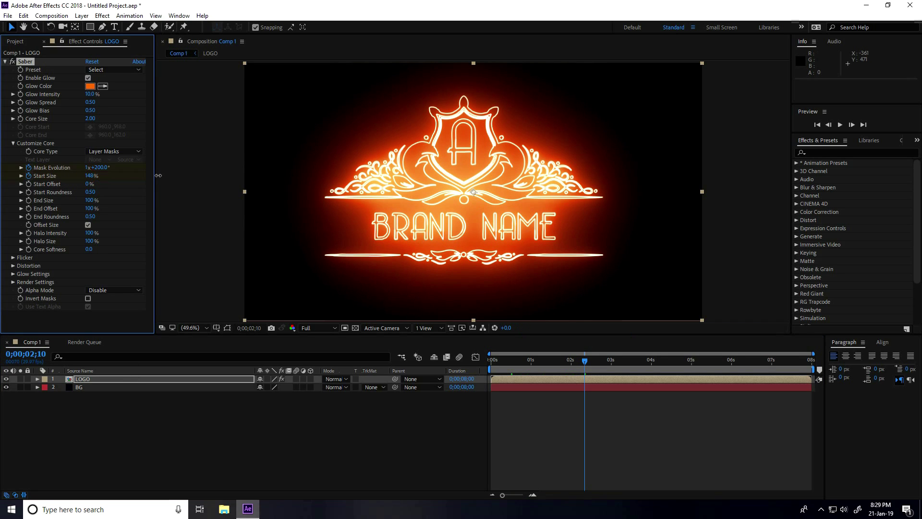
- Preview the saber animation from the start at Half resolution
{"action": "left_click_drag", "start_coordinate": [584, 360], "coordinate": [469, 364]}
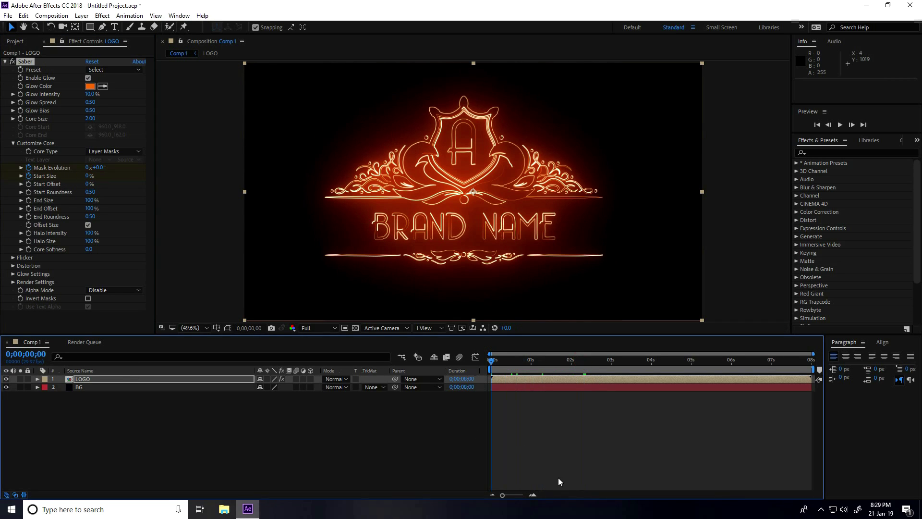
{"action": "key", "text": "space"}
{"action": "left_click", "coordinate": [313, 327]}
{"action": "left_click", "coordinate": [321, 364]}
{"action": "key", "text": "space"}
{"action": "left_click", "coordinate": [839, 125]}
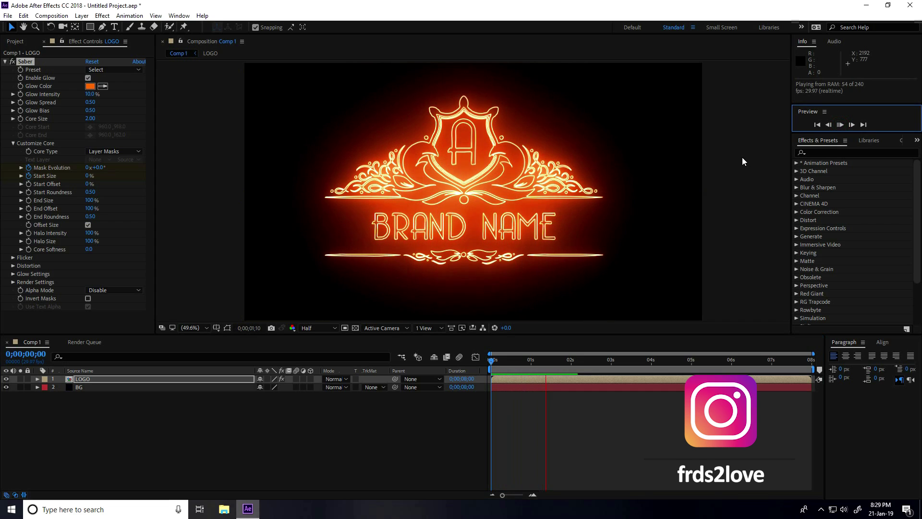
{"action": "left_click_drag", "start_coordinate": [593, 363], "coordinate": [483, 361]}
{"action": "key", "text": "space"}
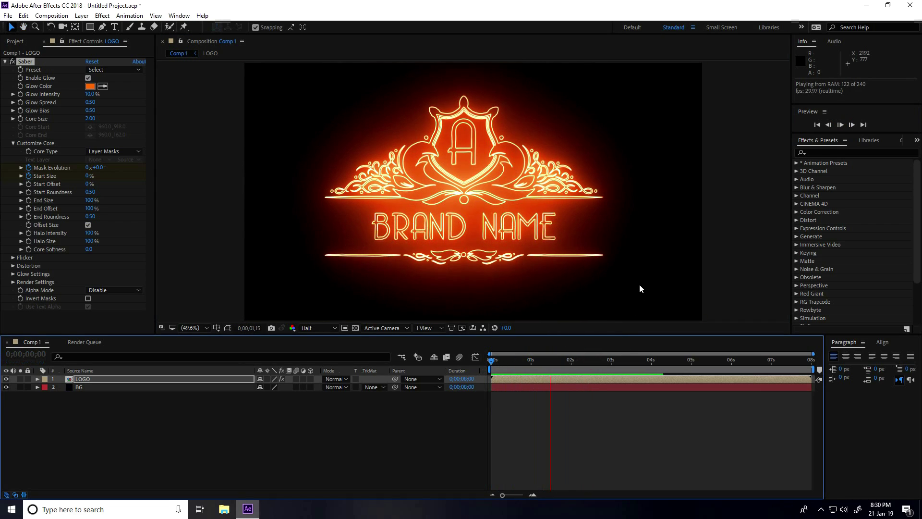
{"action": "left_click", "coordinate": [571, 361]}
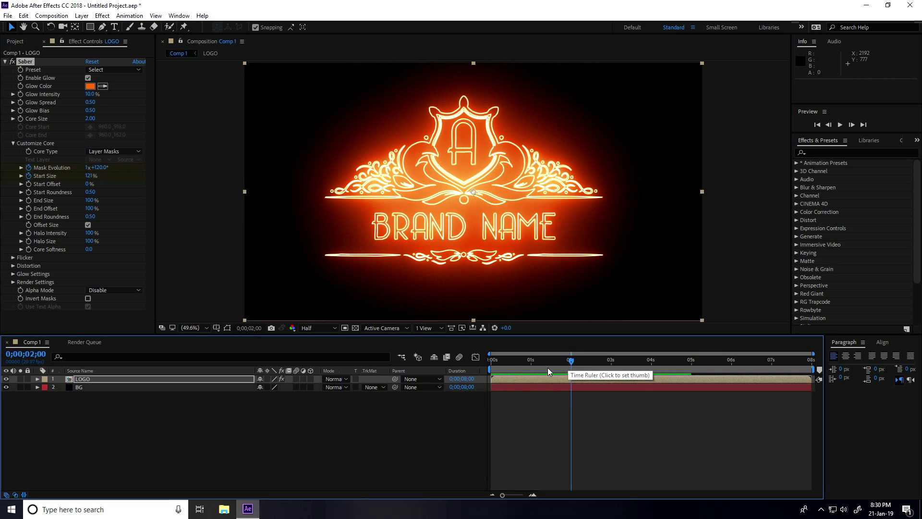
{"action": "left_click_drag", "start_coordinate": [569, 364], "coordinate": [491, 361]}
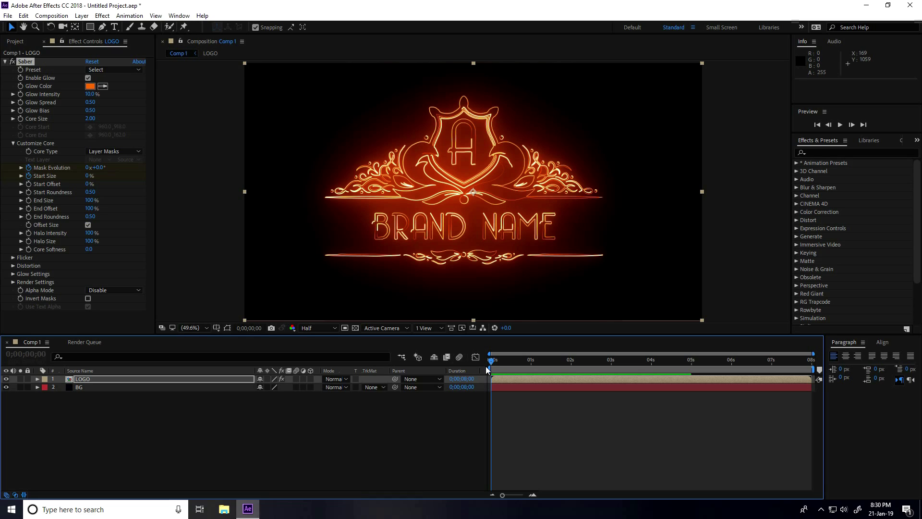
- Keyframe Saber End Offset at 0% at the start and 100% at 1 second
{"action": "left_click", "coordinate": [30, 207]}
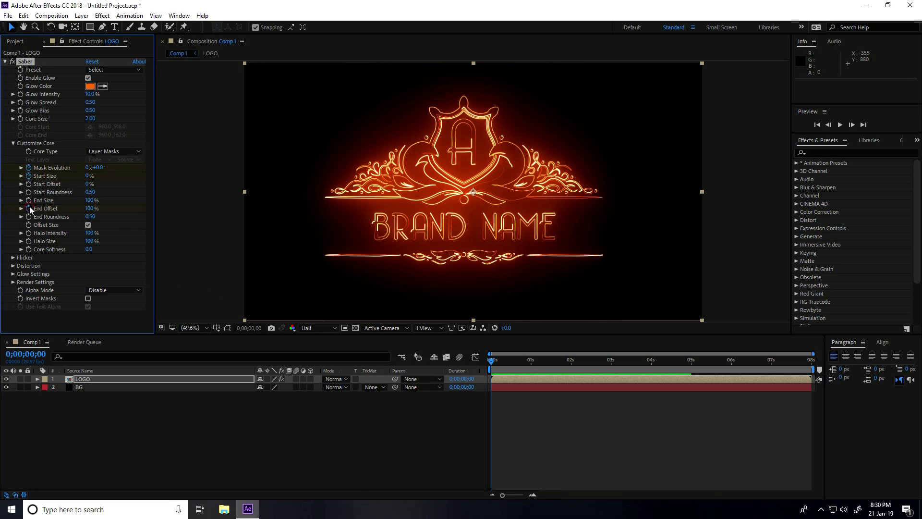
{"action": "left_click", "coordinate": [91, 208]}
{"action": "type", "text": "0"}
{"action": "key", "text": "Return"}
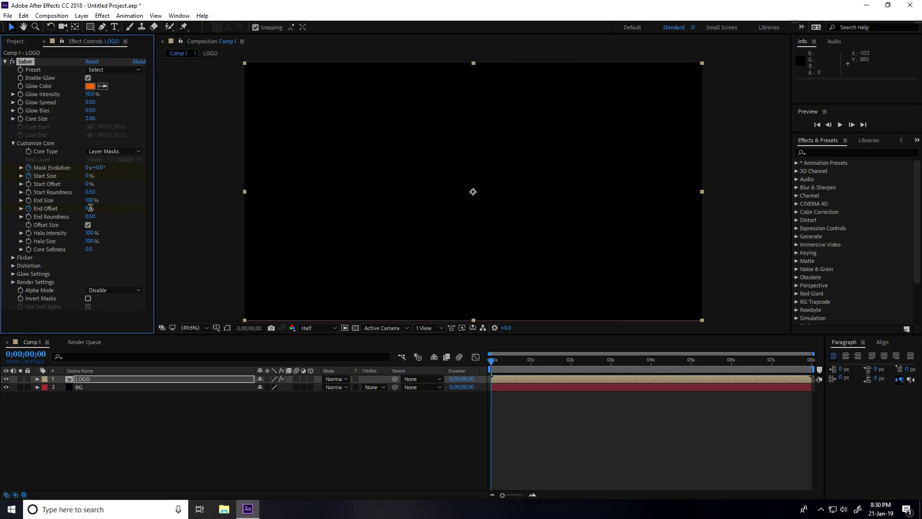
{"action": "left_click", "coordinate": [499, 369]}
{"action": "left_click_drag", "start_coordinate": [500, 360], "coordinate": [531, 370]}
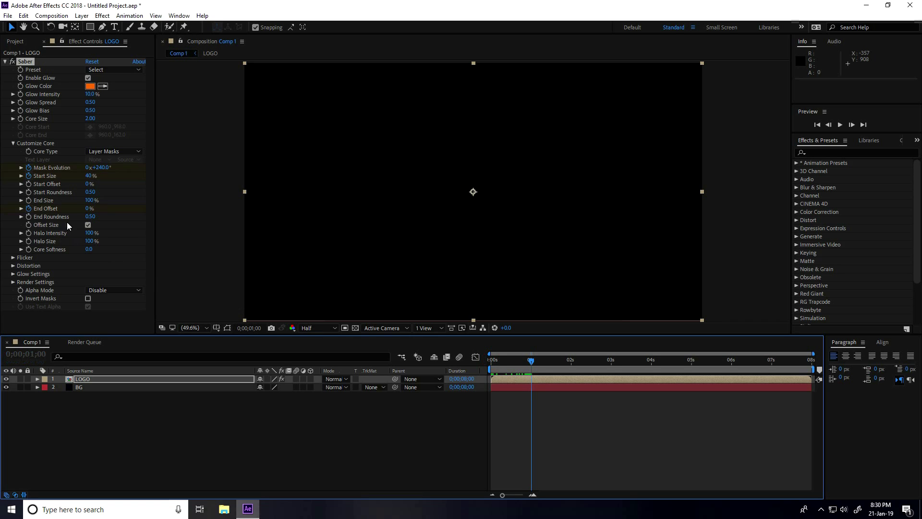
{"action": "key", "text": "ctrl+z"}
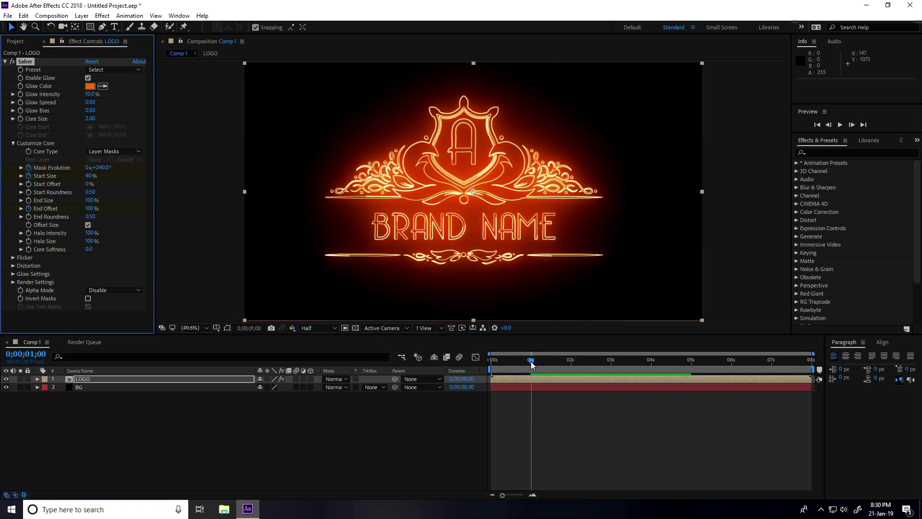
- Play back the glow build-up from the start, then scrub to 4 seconds
{"action": "key", "text": "Home"}
{"action": "left_click", "coordinate": [840, 125]}
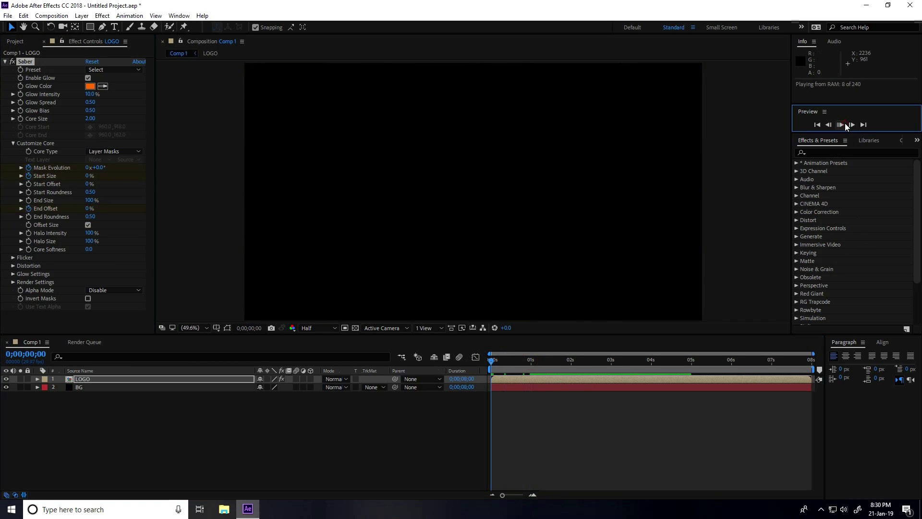
{"action": "key", "text": "space"}
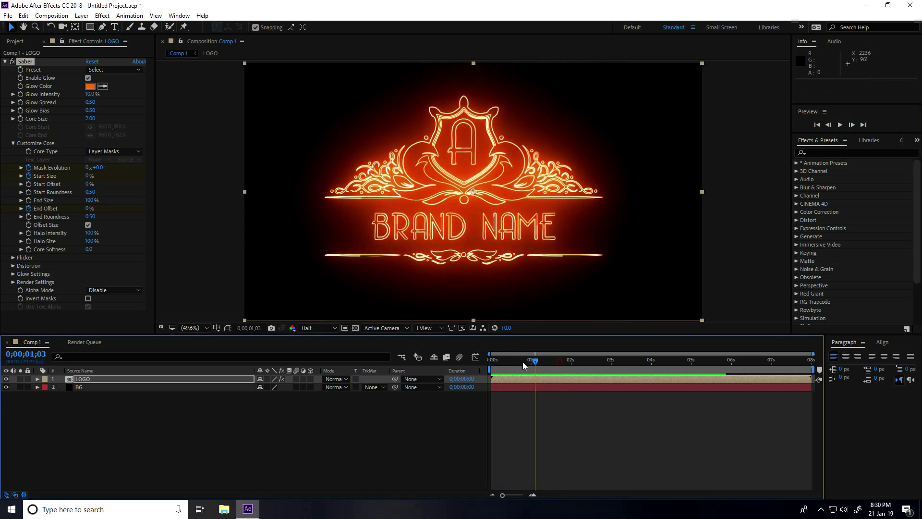
{"action": "left_click", "coordinate": [841, 126]}
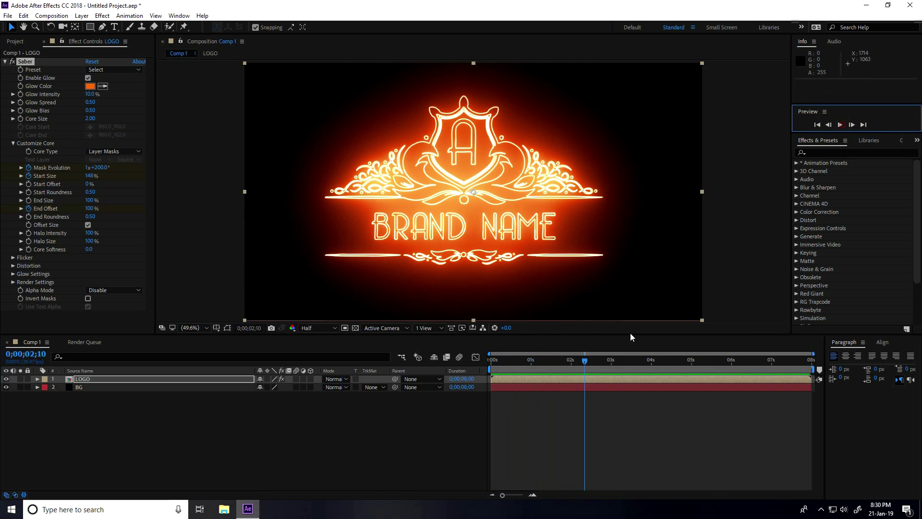
{"action": "left_click", "coordinate": [841, 124]}
{"action": "left_click", "coordinate": [840, 125]}
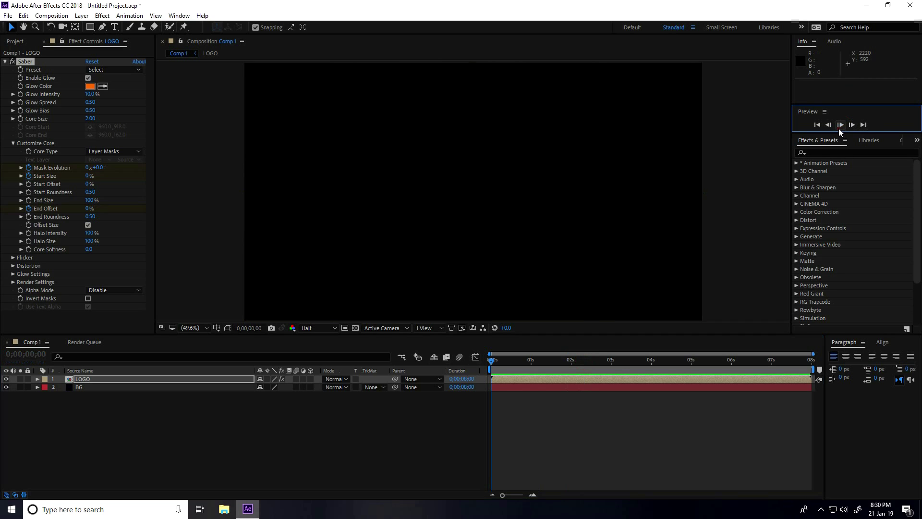
{"action": "left_click", "coordinate": [840, 125]}
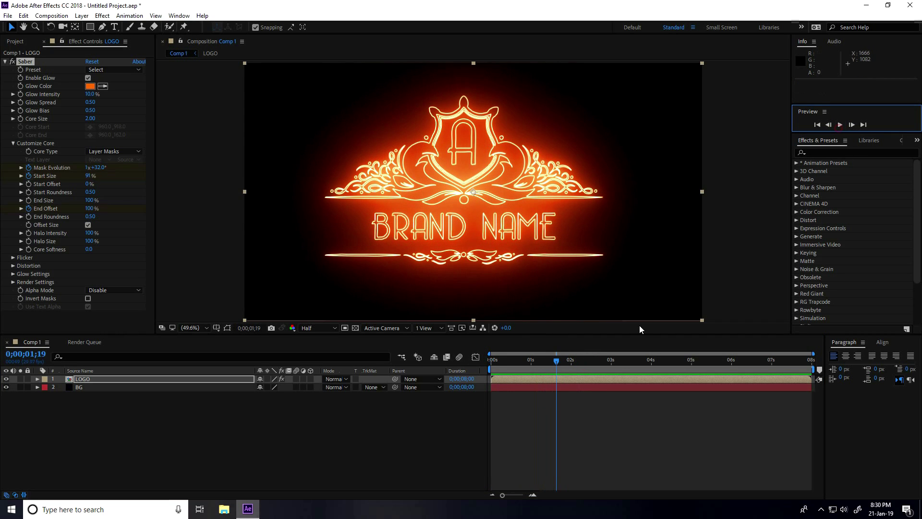
{"action": "left_click_drag", "start_coordinate": [558, 366], "coordinate": [655, 378]}
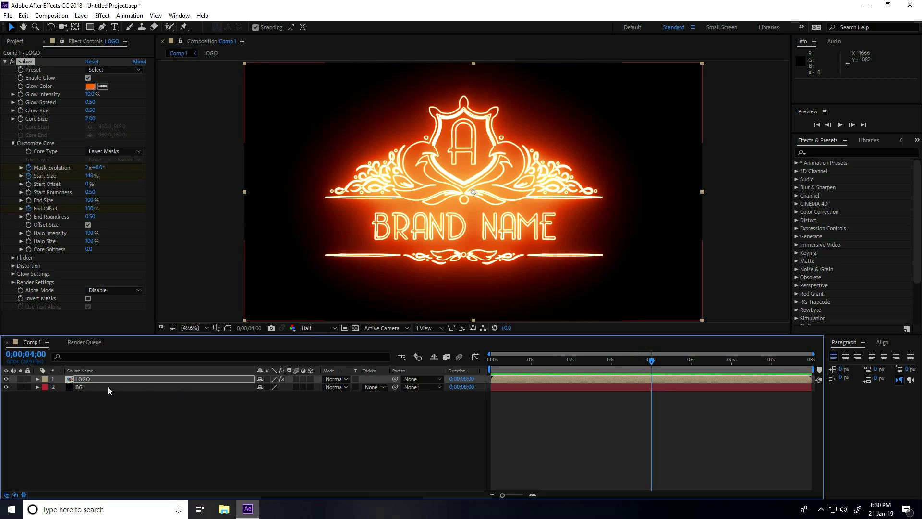
- Keyframe LOGO's Opacity at 100% at 4 seconds and 0% at 5 seconds
{"action": "left_click", "coordinate": [87, 379]}
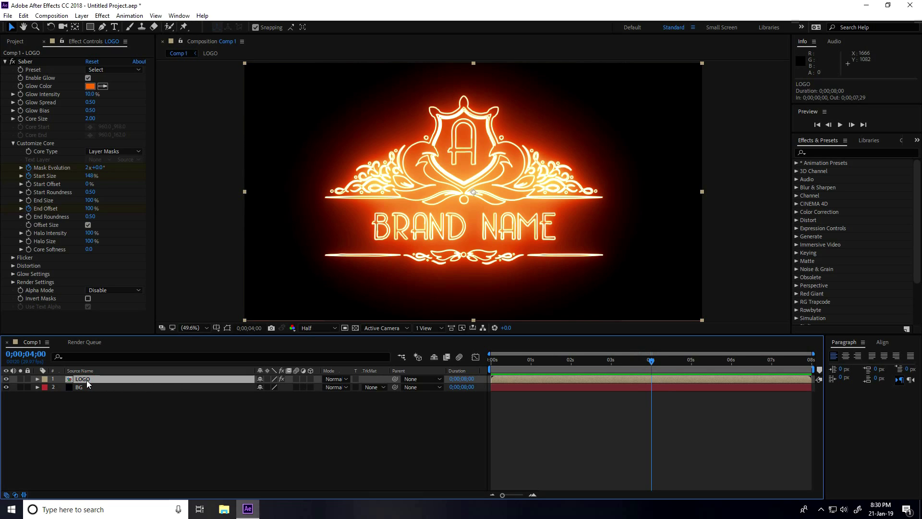
{"action": "key", "text": "t"}
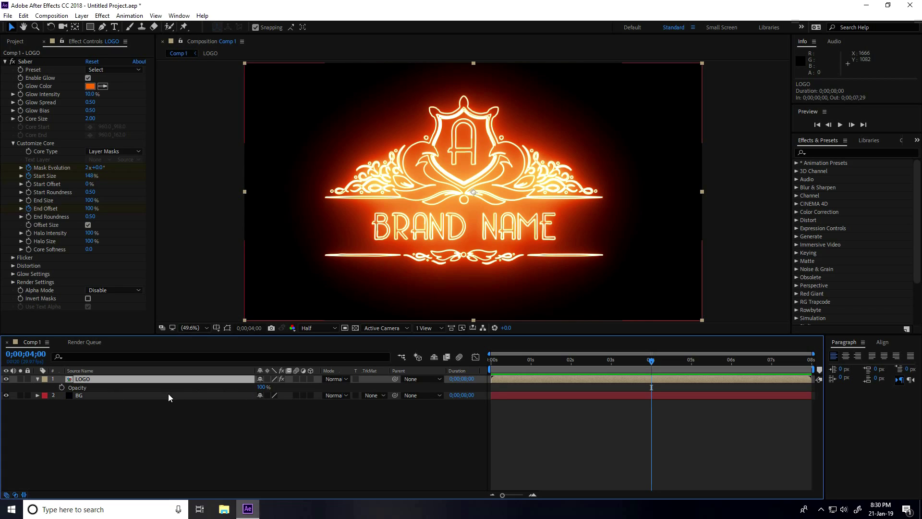
{"action": "left_click", "coordinate": [61, 388]}
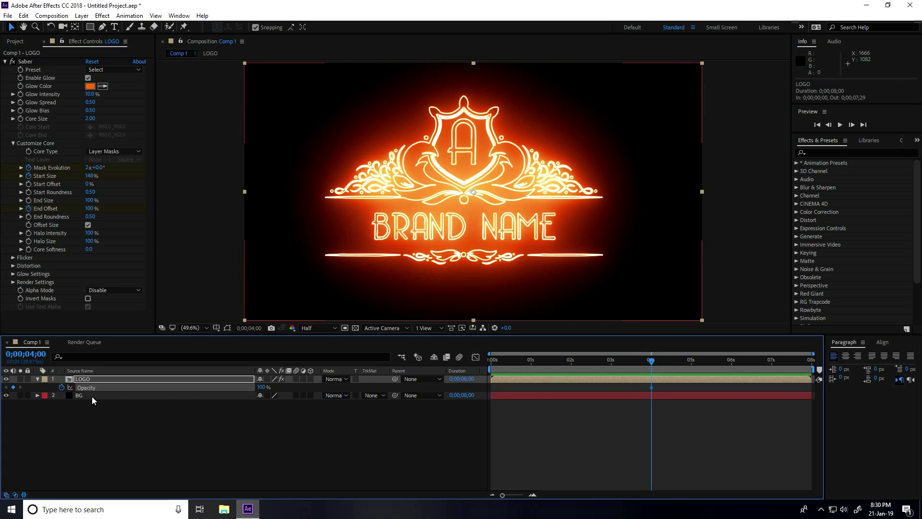
{"action": "left_click_drag", "start_coordinate": [664, 365], "coordinate": [691, 369]}
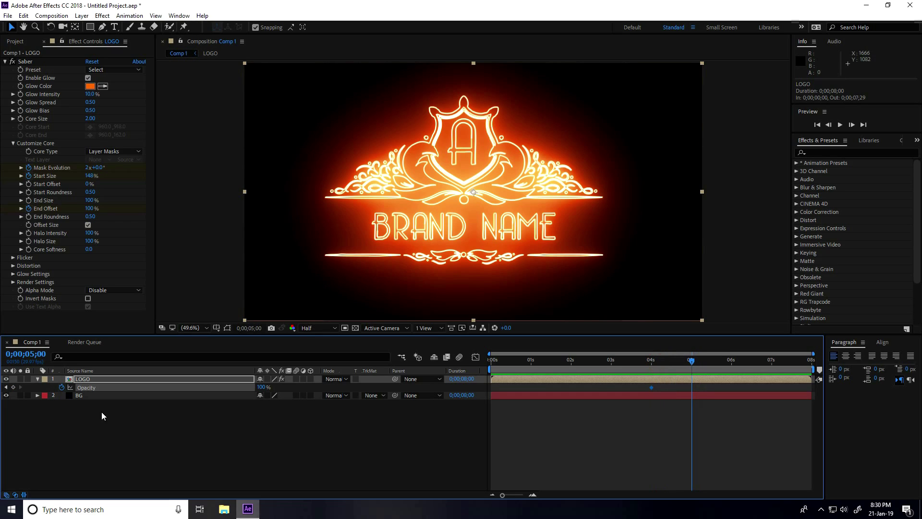
{"action": "left_click", "coordinate": [262, 387]}
{"action": "type", "text": "0"}
{"action": "key", "text": "Return"}
- Preview the glow and fade animation from the start
{"action": "left_click_drag", "start_coordinate": [694, 361], "coordinate": [490, 359]}
{"action": "left_click", "coordinate": [839, 124]}
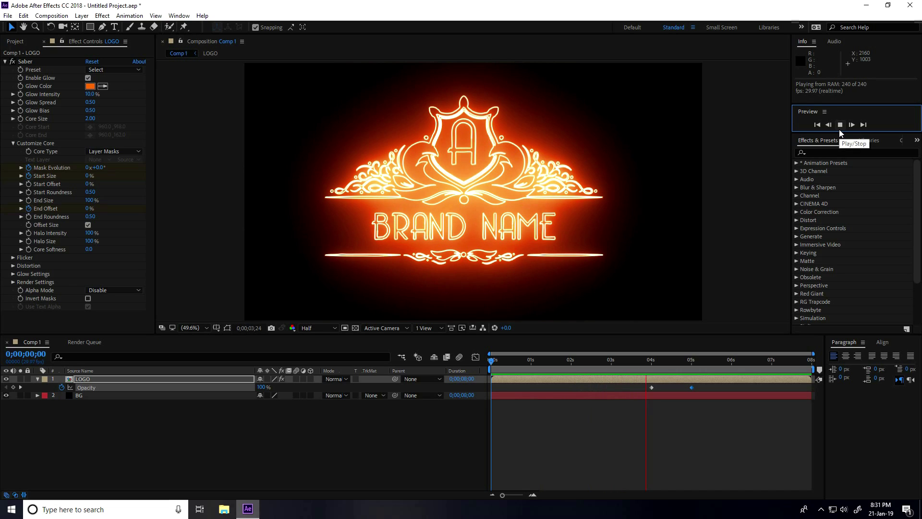
{"action": "left_click", "coordinate": [839, 127]}
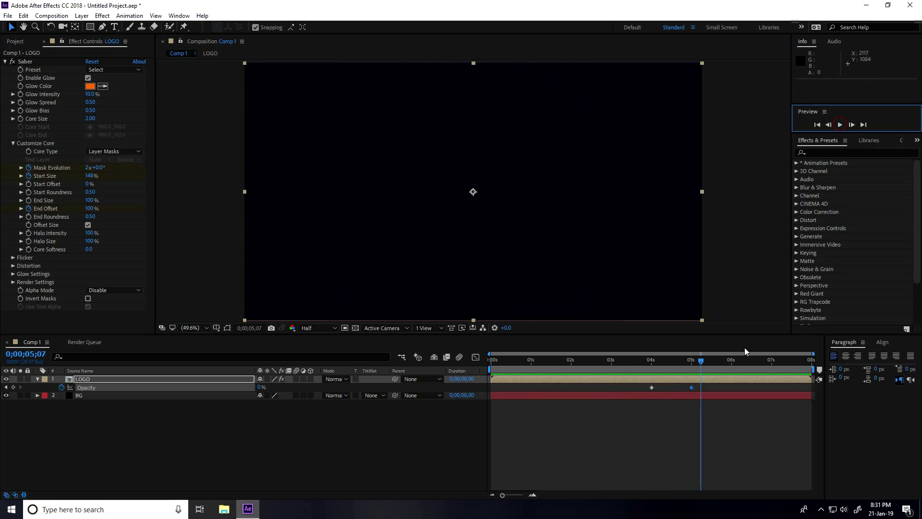
- Drag the LOGO comp to the top of Comp 1's timeline and rename that layer LOGO FINAL
{"action": "left_click", "coordinate": [15, 41]}
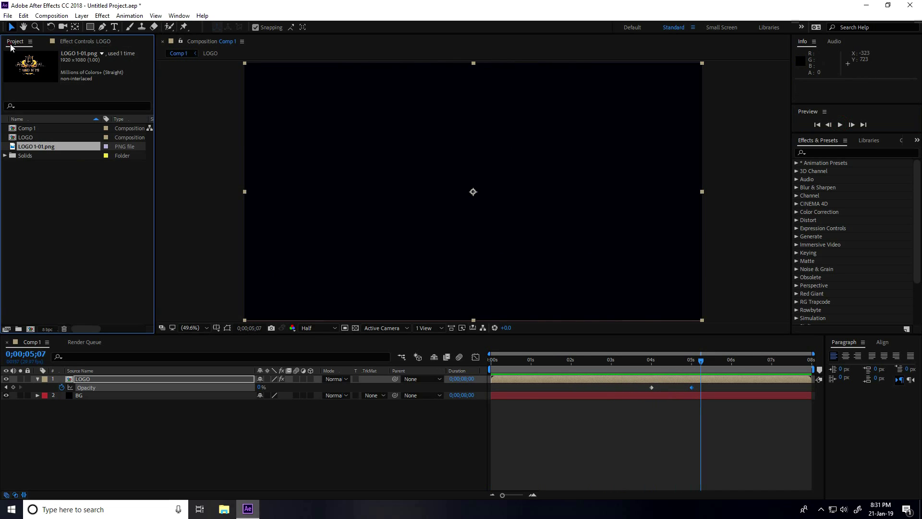
{"action": "left_click", "coordinate": [27, 137]}
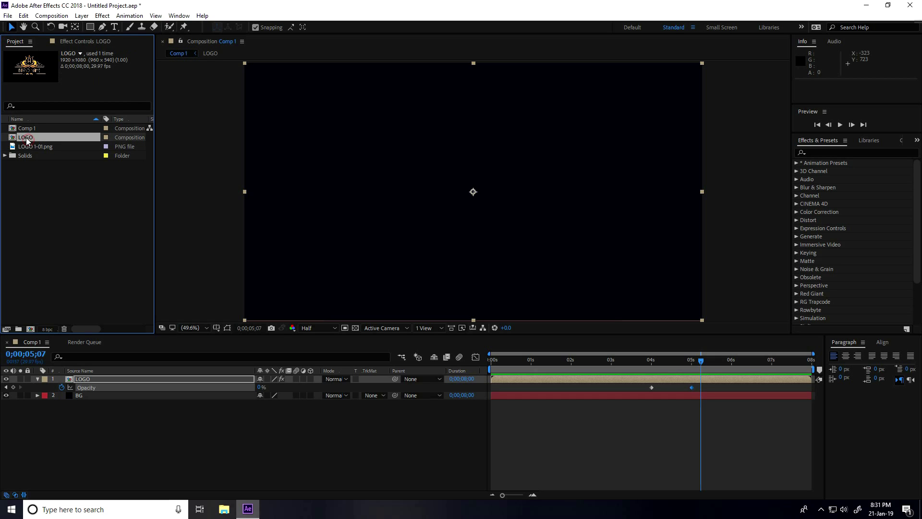
{"action": "left_click_drag", "start_coordinate": [28, 138], "coordinate": [97, 375]}
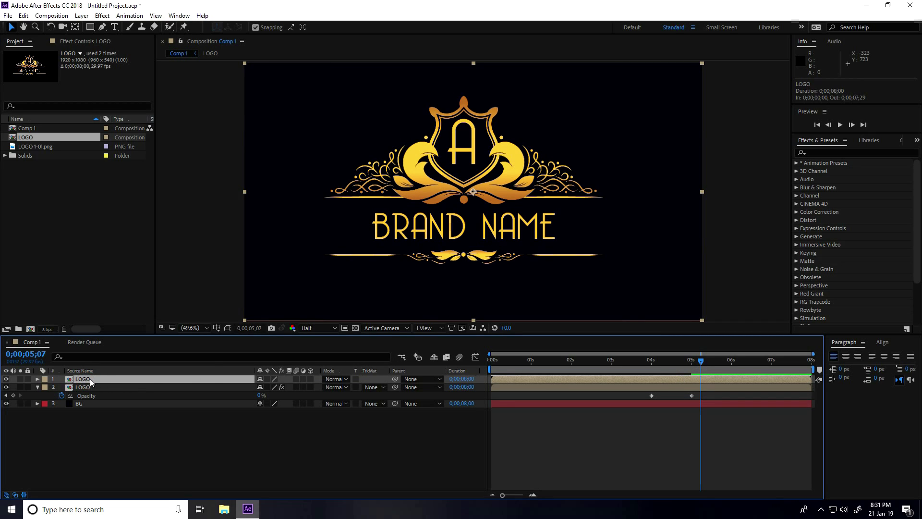
{"action": "right_click", "coordinate": [90, 379]}
{"action": "left_click", "coordinate": [127, 495]}
{"action": "key", "text": "Right"}
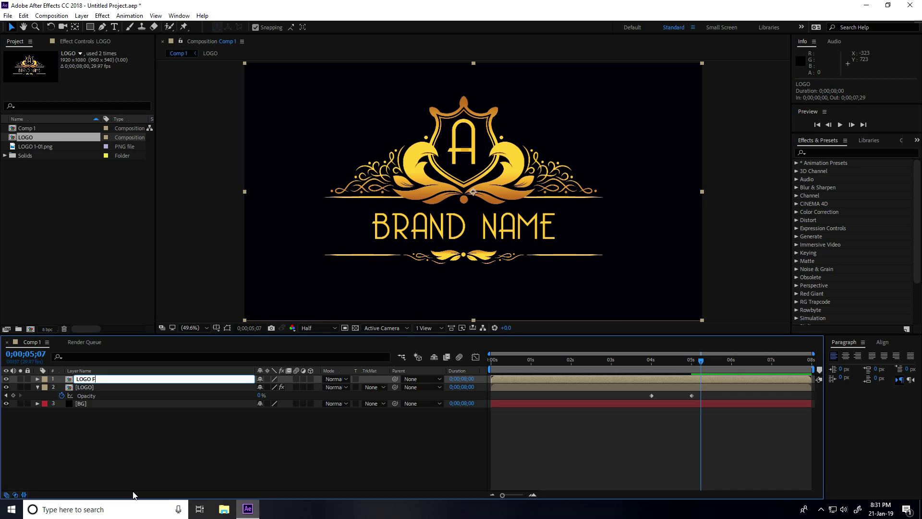
{"action": "key", "text": "Return"}
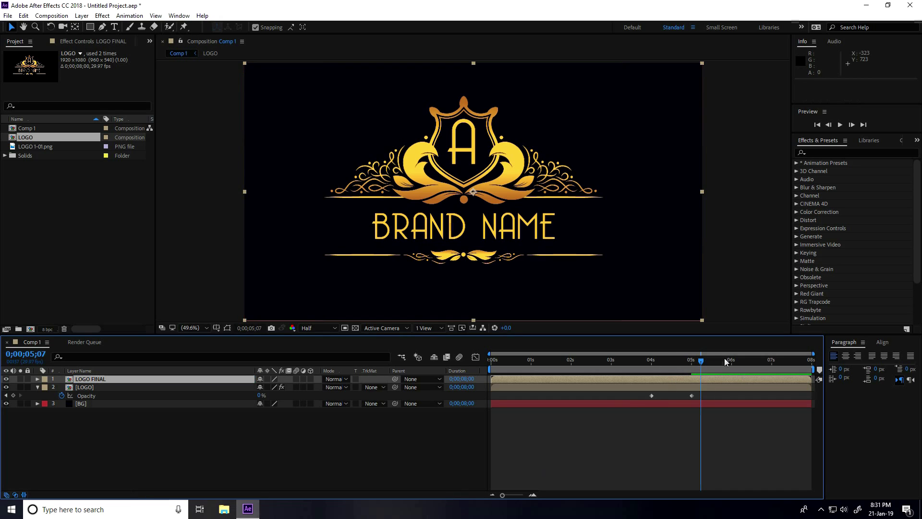
- Keyframe LOGO FINAL's Opacity from 0% at about 4 seconds to 100% at 5 seconds
{"action": "left_click_drag", "start_coordinate": [701, 363], "coordinate": [657, 364]}
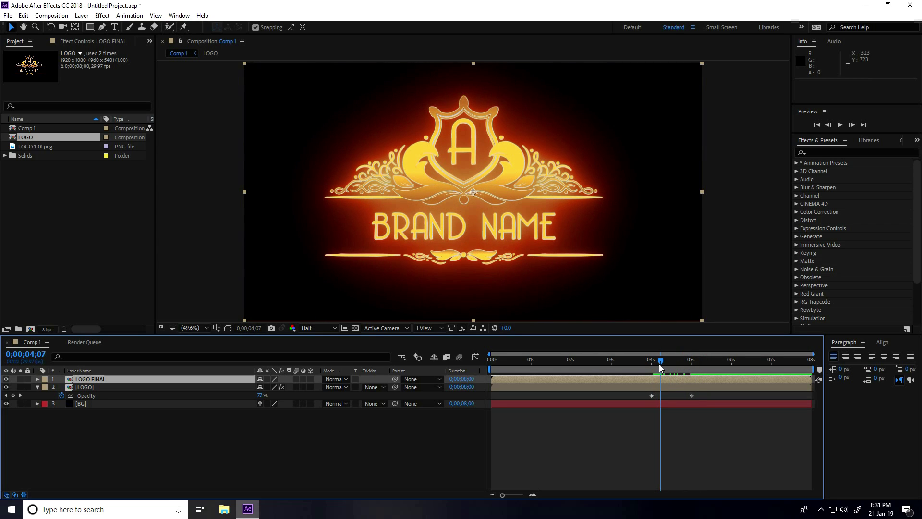
{"action": "left_click", "coordinate": [99, 379]}
{"action": "key", "text": "t"}
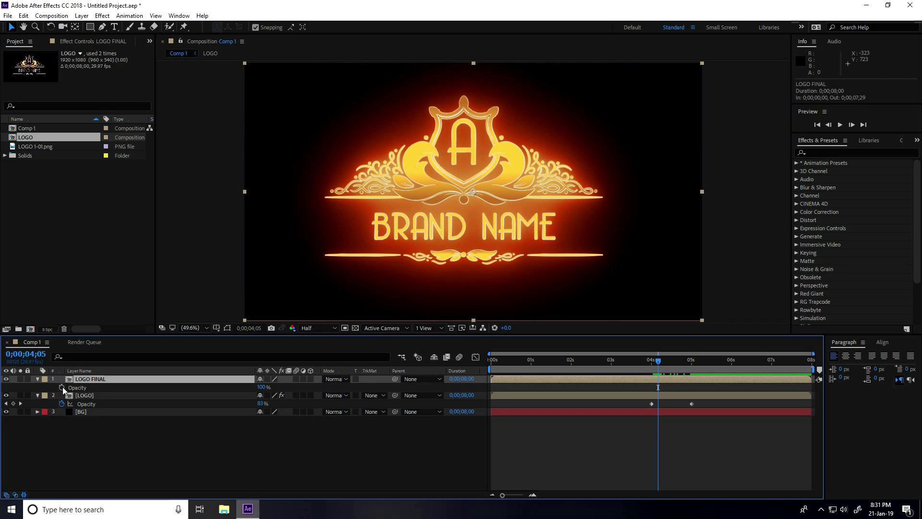
{"action": "left_click", "coordinate": [61, 387]}
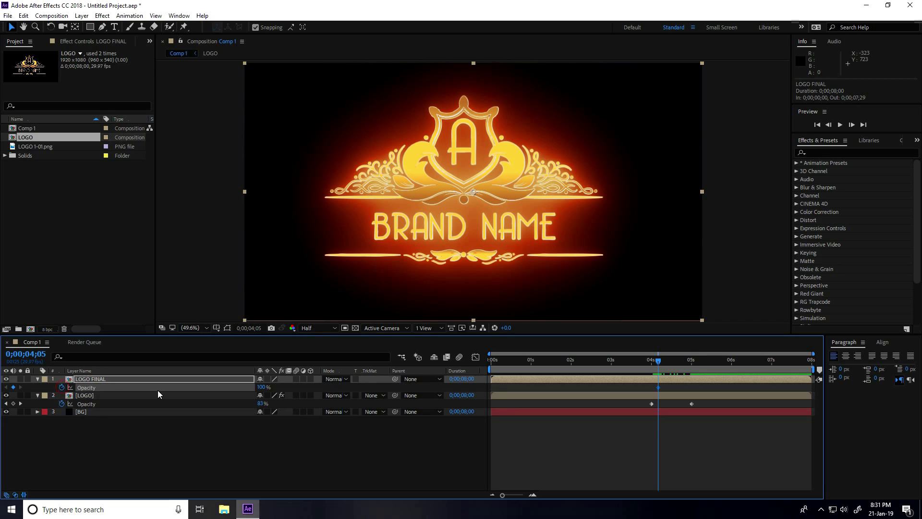
{"action": "left_click", "coordinate": [262, 387]}
{"action": "type", "text": "0"}
{"action": "key", "text": "Return"}
{"action": "left_click", "coordinate": [662, 360]}
{"action": "left_click_drag", "start_coordinate": [663, 361], "coordinate": [691, 364]}
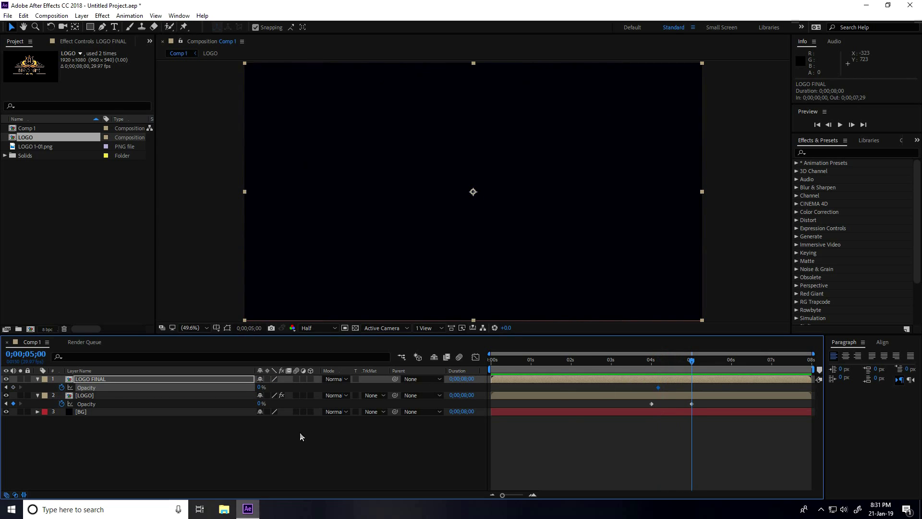
{"action": "left_click", "coordinate": [261, 387]}
{"action": "type", "text": "100"}
{"action": "key", "text": "Return"}
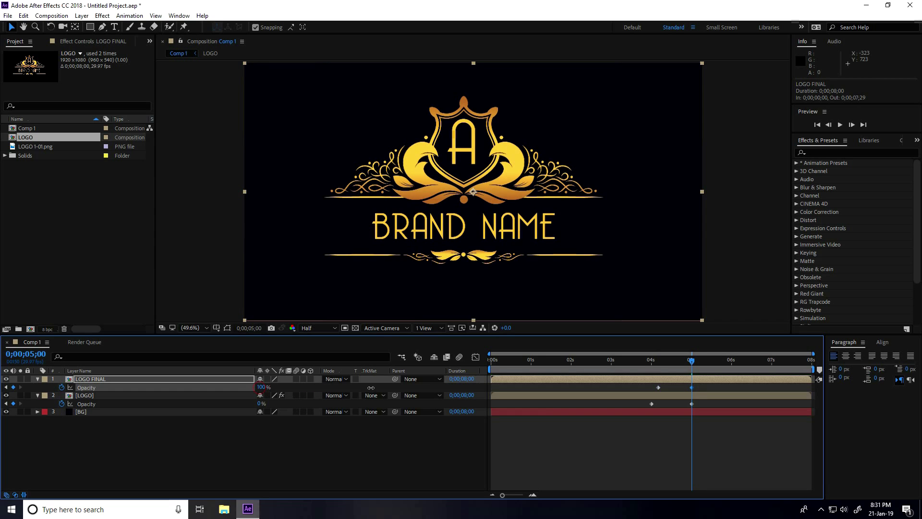
- Preview the fade into the gold logo from the start of the composition
{"action": "left_click_drag", "start_coordinate": [692, 364], "coordinate": [469, 367]}
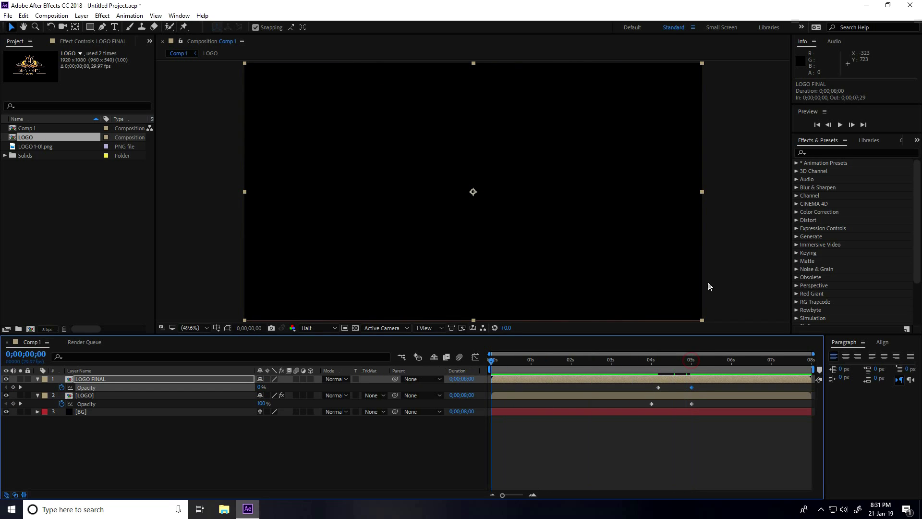
{"action": "left_click", "coordinate": [841, 125]}
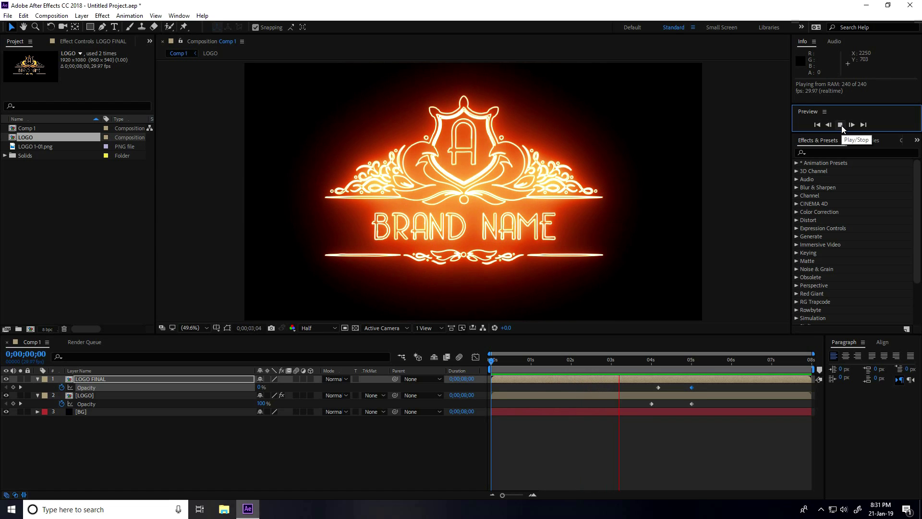
{"action": "left_click", "coordinate": [842, 126]}
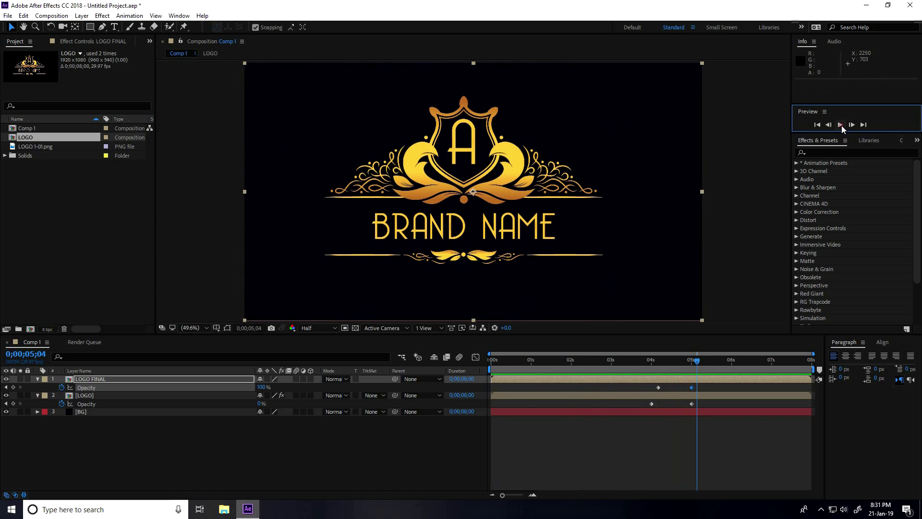
{"action": "left_click", "coordinate": [700, 360]}
{"action": "key", "text": "Home"}
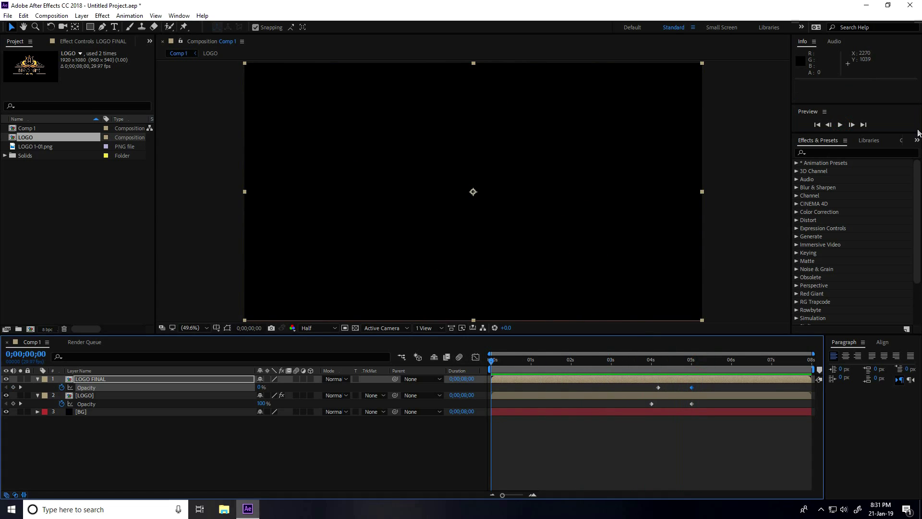
{"action": "left_click", "coordinate": [840, 125]}
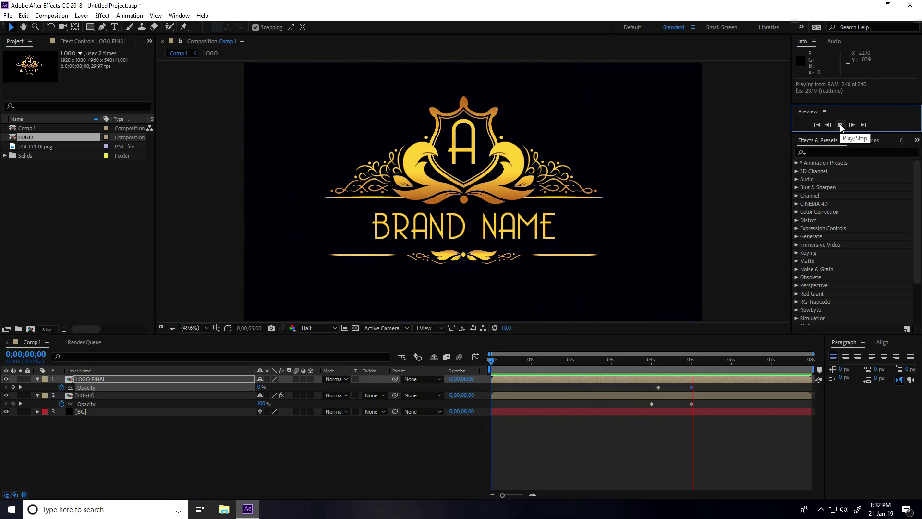
{"action": "left_click", "coordinate": [840, 124]}
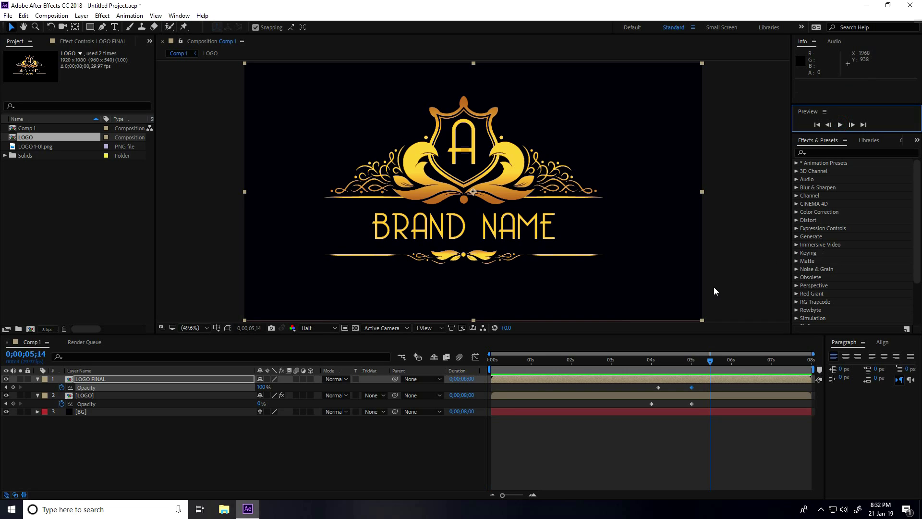
- Collapse the logo layers and add a new adjustment layer to Comp 1
{"action": "left_click", "coordinate": [37, 379]}
{"action": "left_click", "coordinate": [37, 386]}
{"action": "left_click", "coordinate": [94, 440]}
{"action": "right_click", "coordinate": [100, 441]}
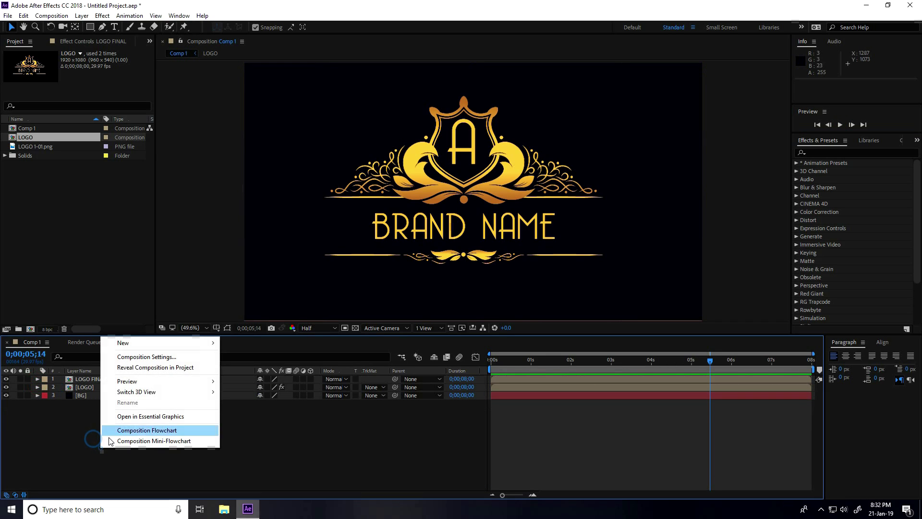
{"action": "mouse_move", "coordinate": [138, 348]}
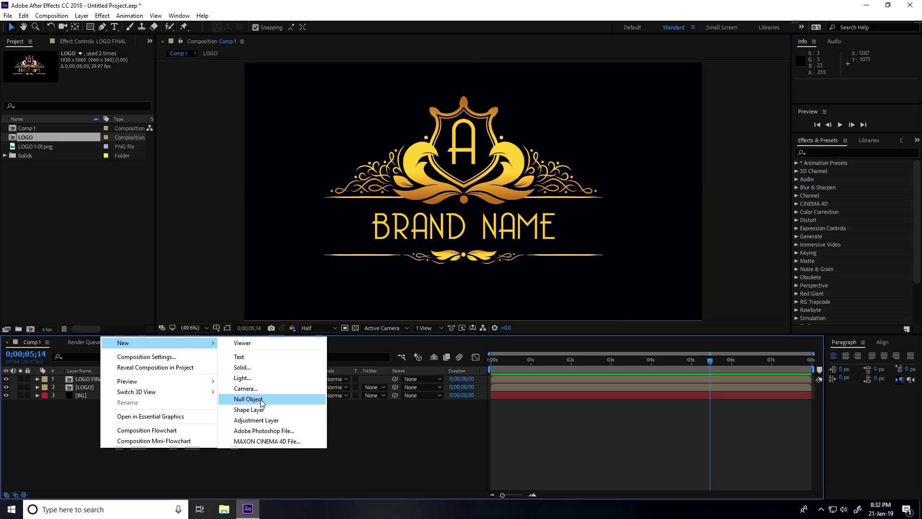
{"action": "left_click", "coordinate": [279, 419]}
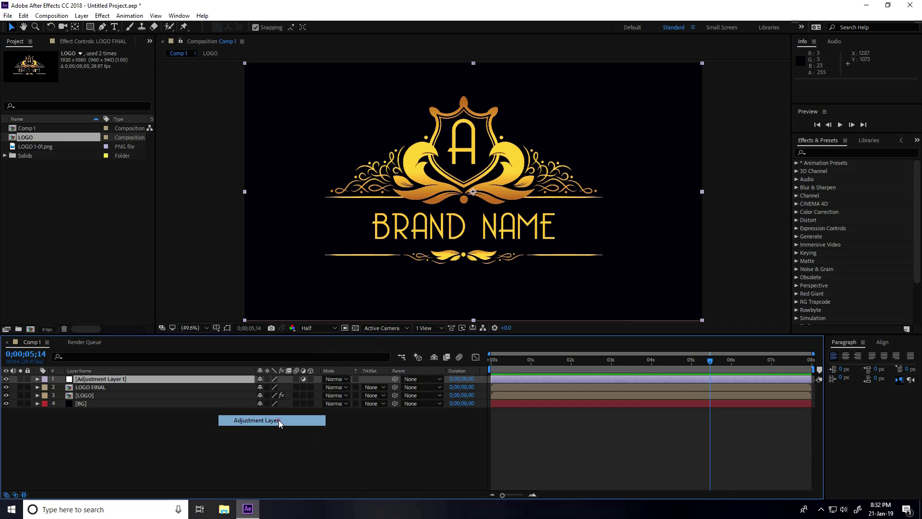
- Search 'cc ra' in Effects & Presets and apply CC Radial Fast Blur to Adjustment Layer 1
{"action": "left_click", "coordinate": [832, 153]}
{"action": "type", "text": "cc ra"}
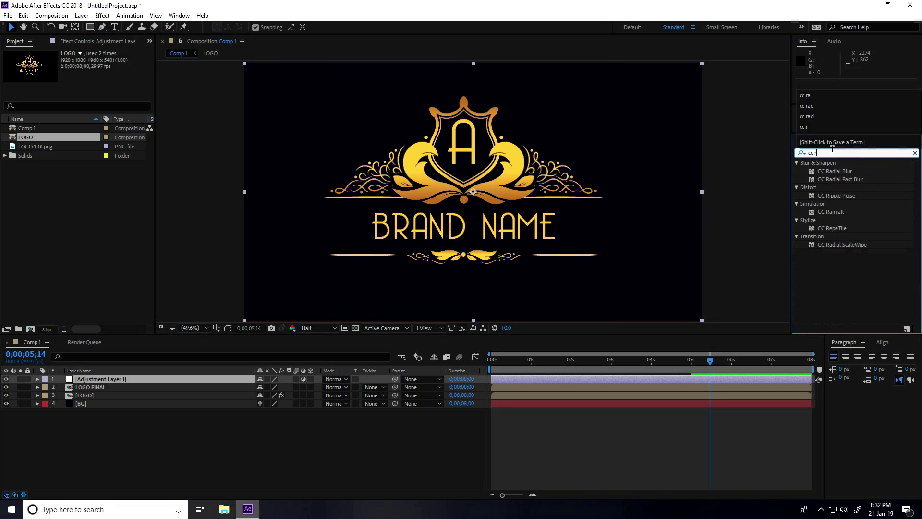
{"action": "left_click", "coordinate": [845, 180]}
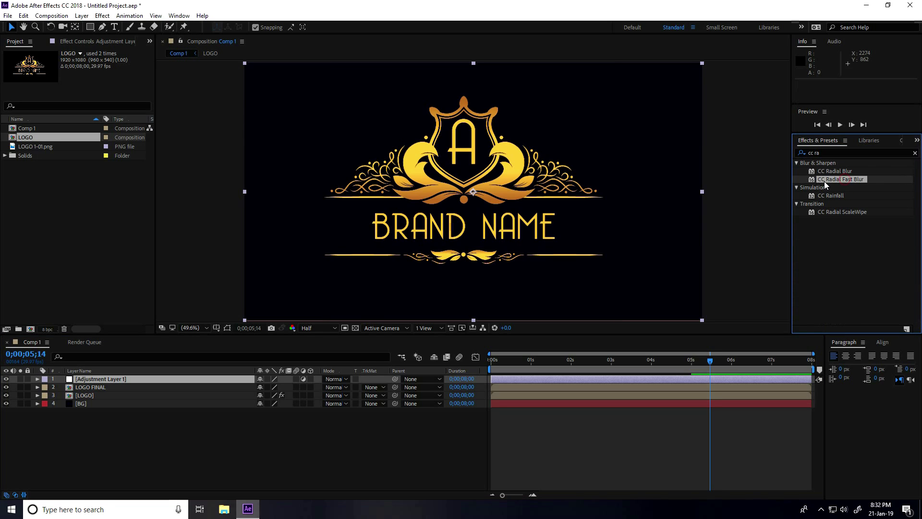
{"action": "left_click_drag", "start_coordinate": [854, 181], "coordinate": [139, 377]}
{"action": "left_click", "coordinate": [709, 356]}
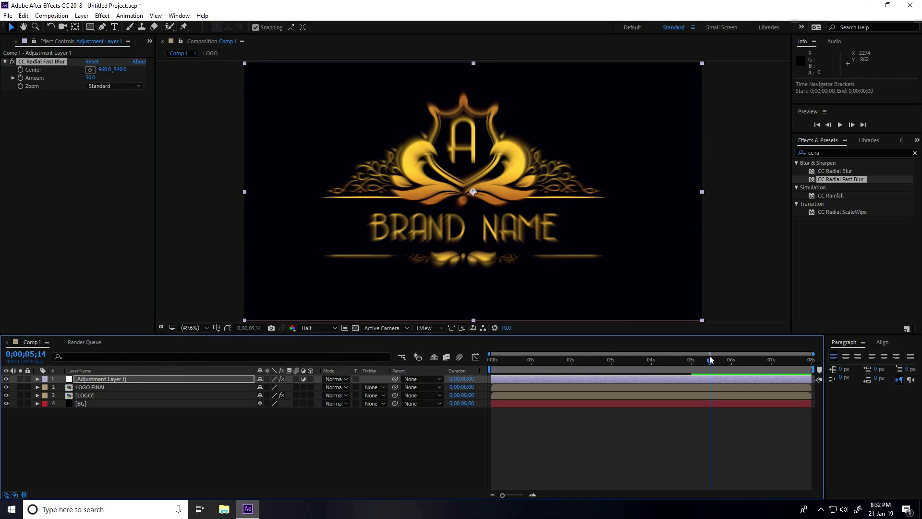
- Set the CC Radial Fast Blur Amount to 90 at the bright burst frame near 3 seconds
{"action": "left_click_drag", "start_coordinate": [612, 361], "coordinate": [603, 362]}
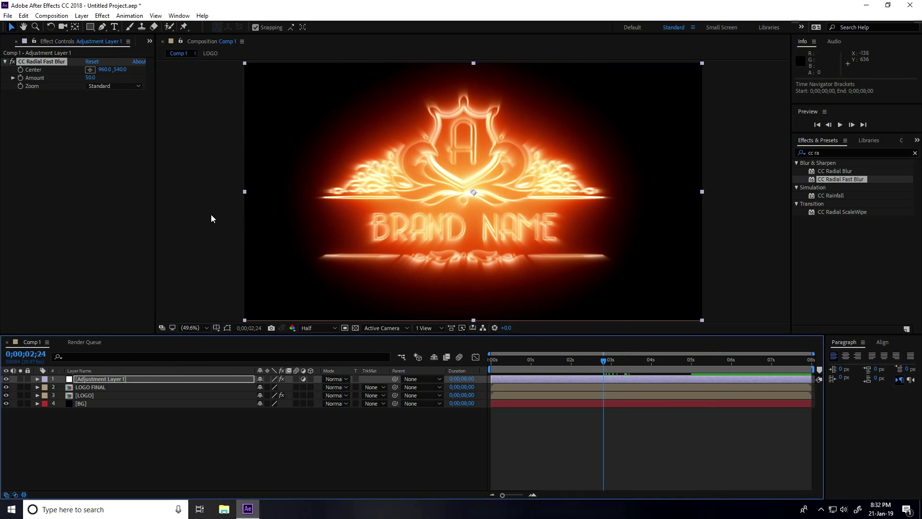
{"action": "left_click", "coordinate": [87, 77]}
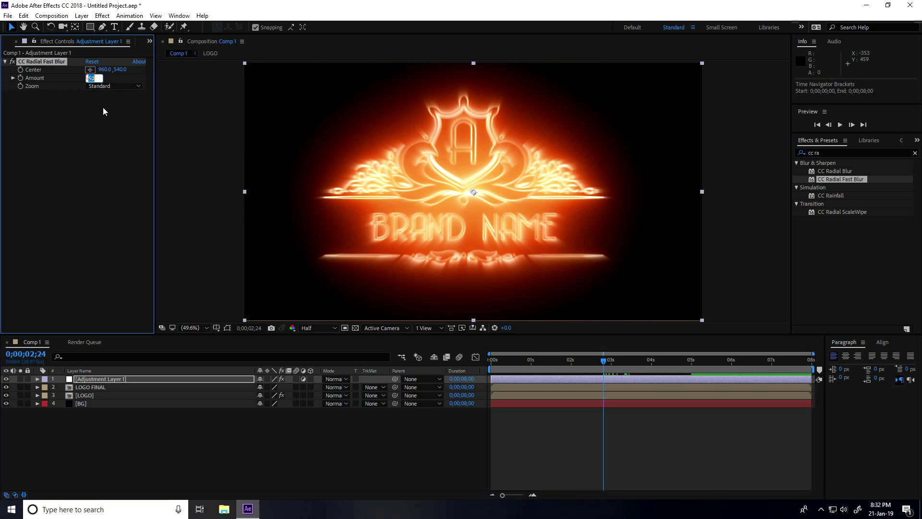
{"action": "key", "text": "Return"}
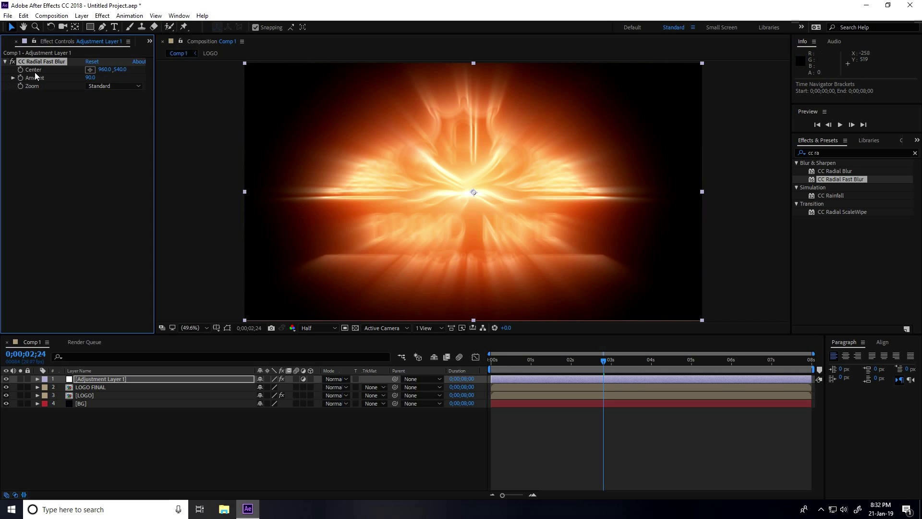
{"action": "left_click", "coordinate": [109, 379]}
{"action": "left_click_drag", "start_coordinate": [604, 361], "coordinate": [559, 379]}
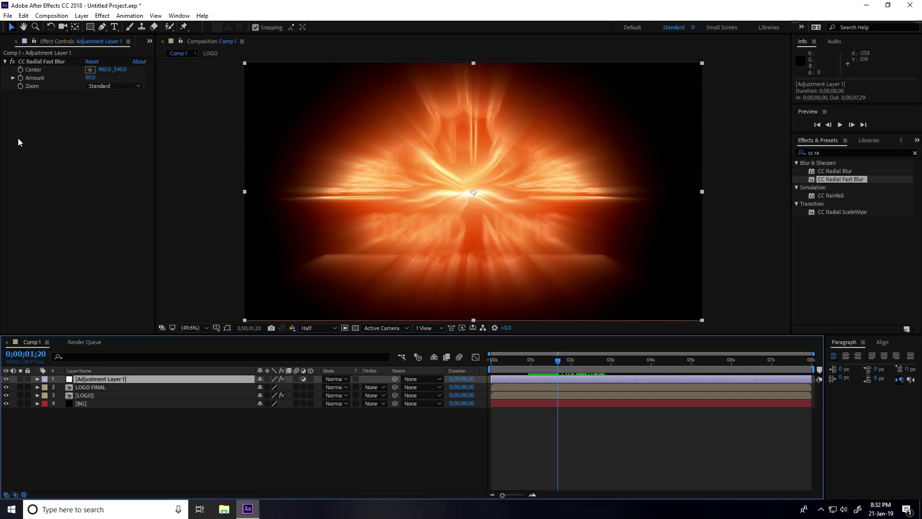
- Set the blur Center on the comp's left side, then on the right side at 4 seconds
{"action": "left_click", "coordinate": [21, 68]}
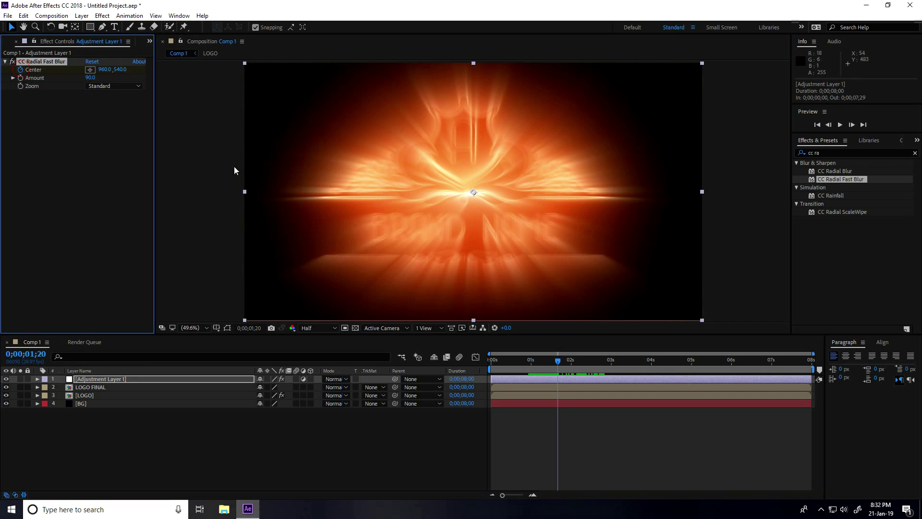
{"action": "left_click", "coordinate": [90, 71]}
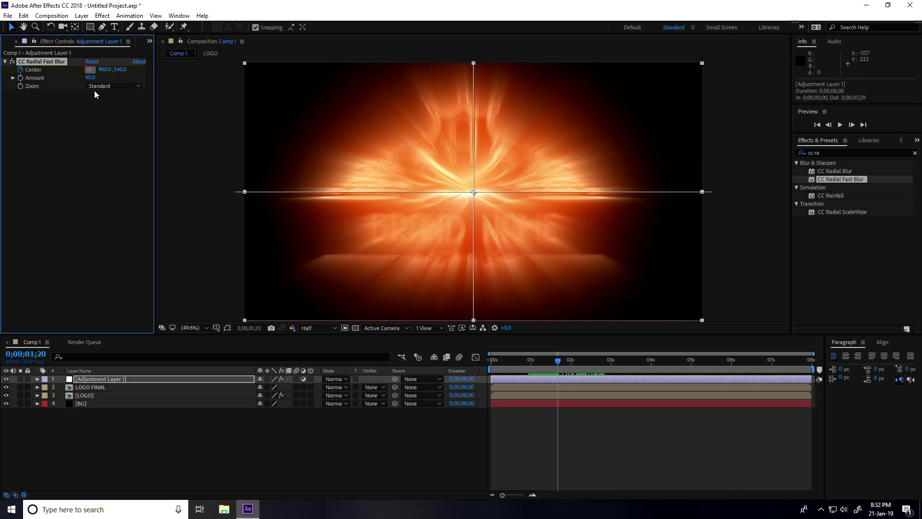
{"action": "left_click", "coordinate": [276, 192]}
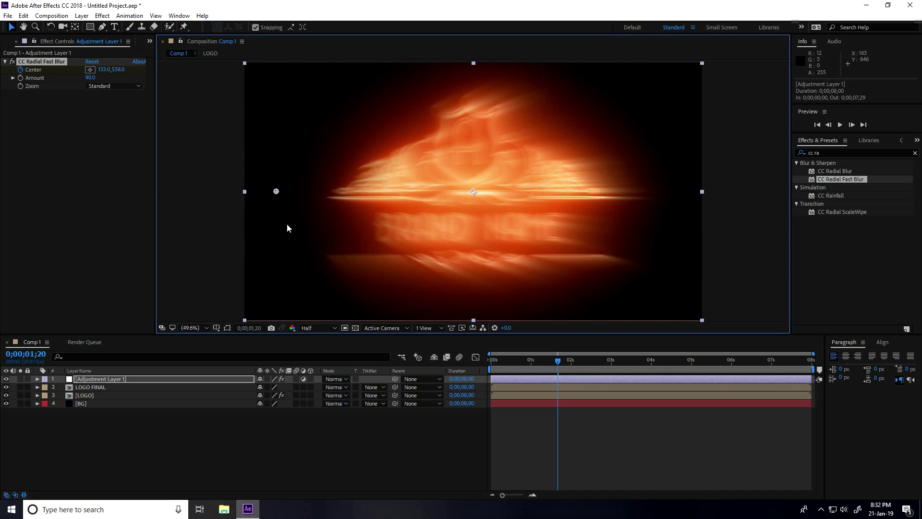
{"action": "left_click_drag", "start_coordinate": [558, 361], "coordinate": [652, 376]}
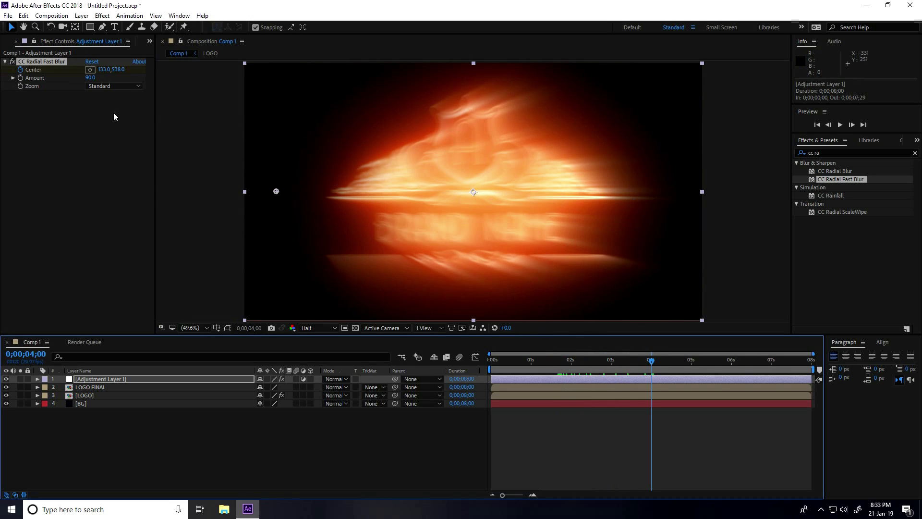
{"action": "left_click", "coordinate": [89, 70]}
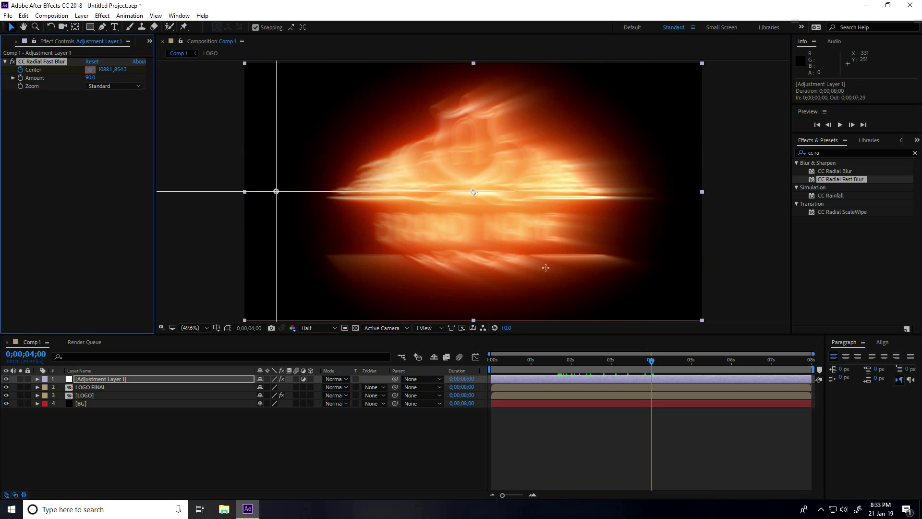
{"action": "left_click", "coordinate": [665, 193]}
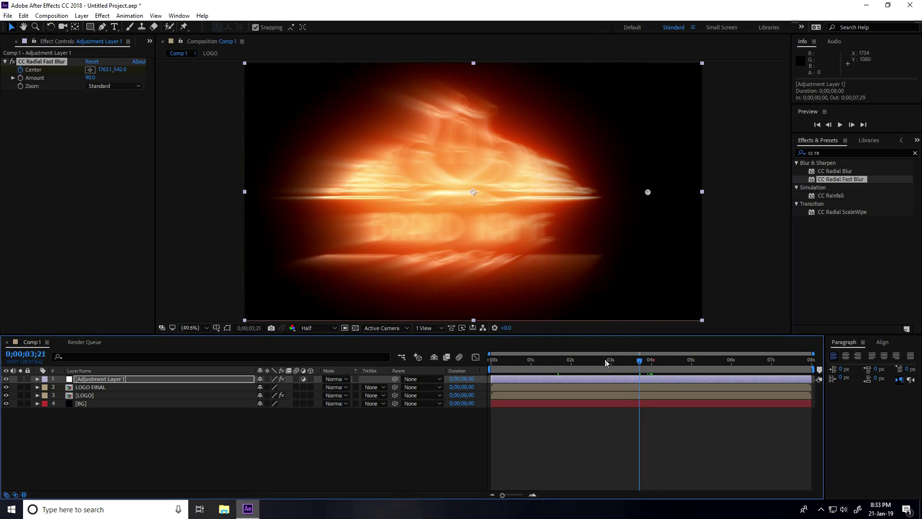
- Preview the sweeping radial burst twice and return to the bright burst frame
{"action": "left_click_drag", "start_coordinate": [651, 360], "coordinate": [433, 364]}
{"action": "key", "text": "space"}
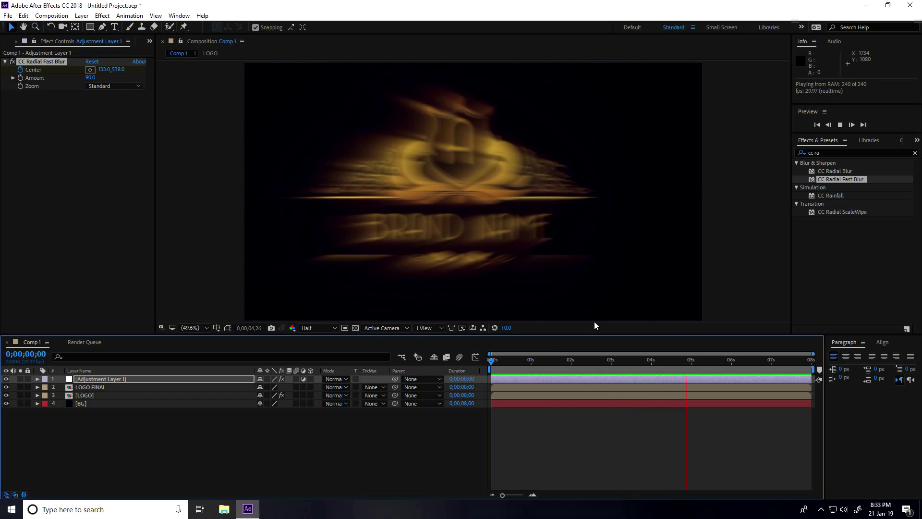
{"action": "left_click_drag", "start_coordinate": [720, 360], "coordinate": [451, 360]}
{"action": "key", "text": "space"}
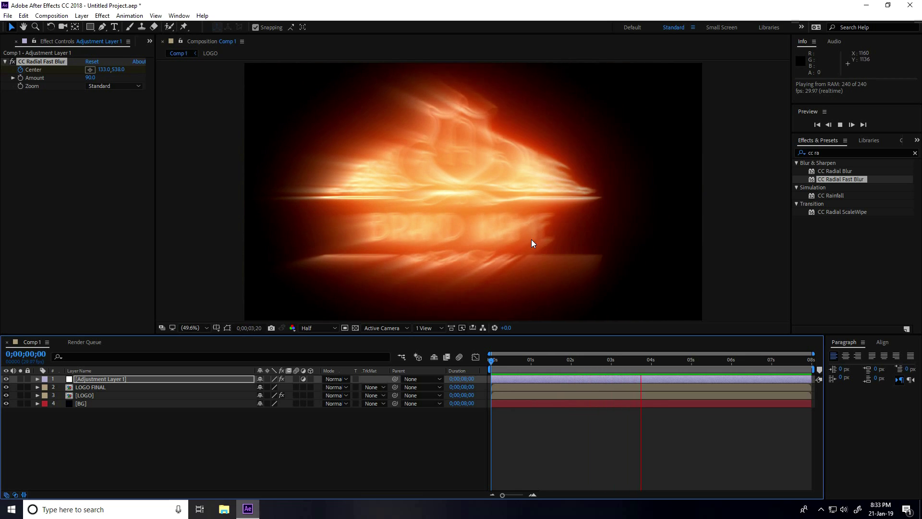
{"action": "key", "text": "space"}
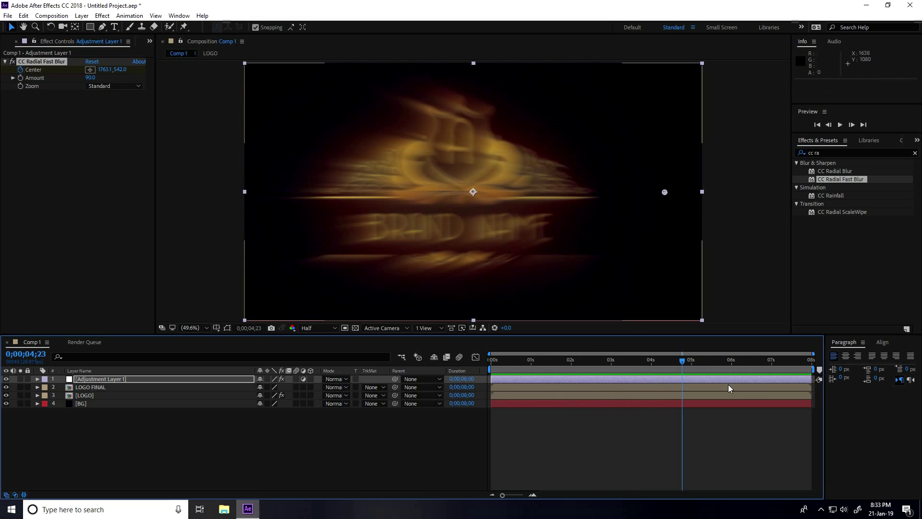
{"action": "left_click_drag", "start_coordinate": [684, 361], "coordinate": [531, 372]}
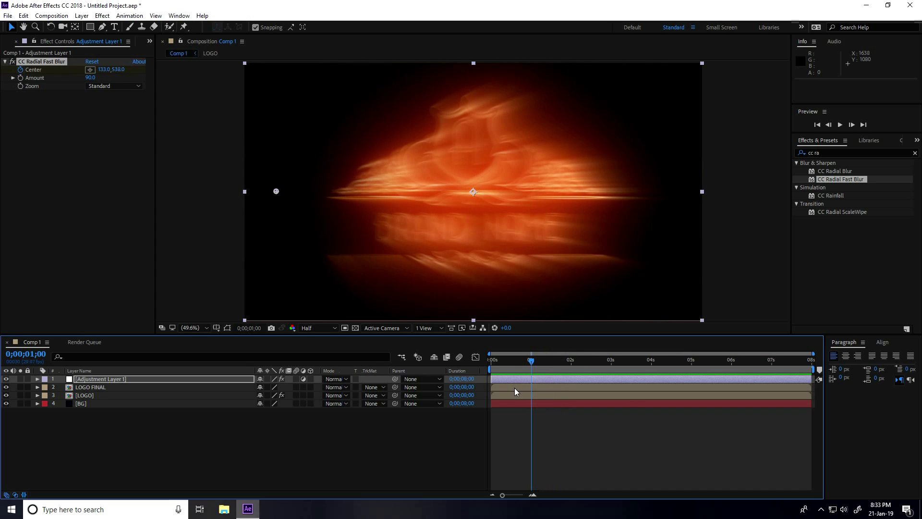
{"action": "left_click", "coordinate": [111, 379]}
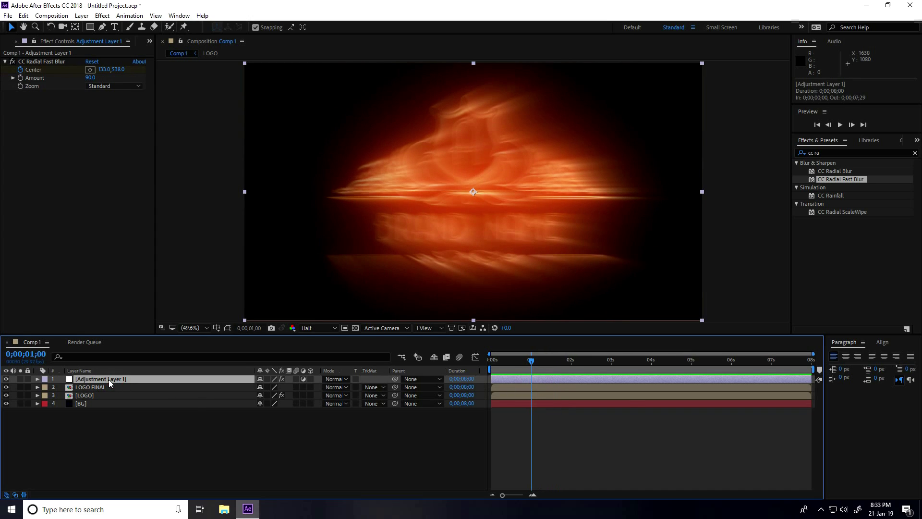
- Keyframe Adjustment Layer 1's Opacity: 0% initially, 100% at 2 and 3 seconds, 0% at 4 seconds
{"action": "key", "text": "t"}
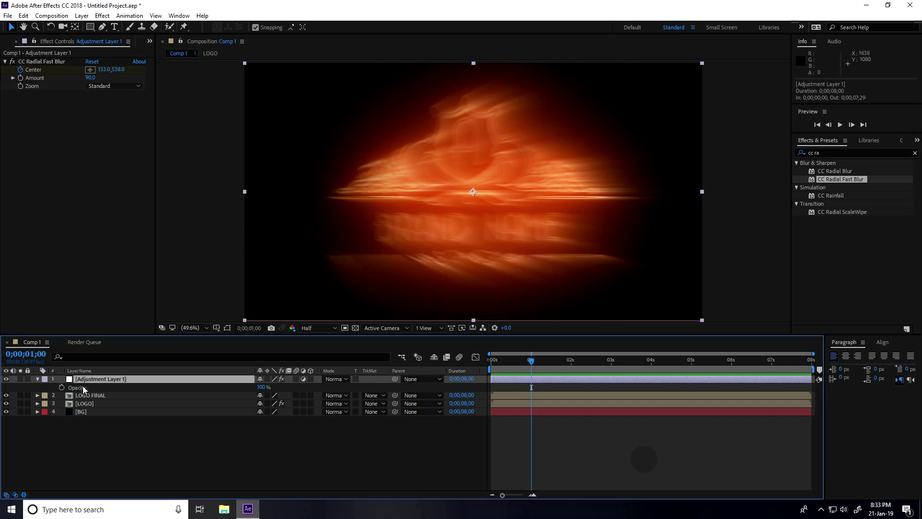
{"action": "left_click", "coordinate": [62, 388]}
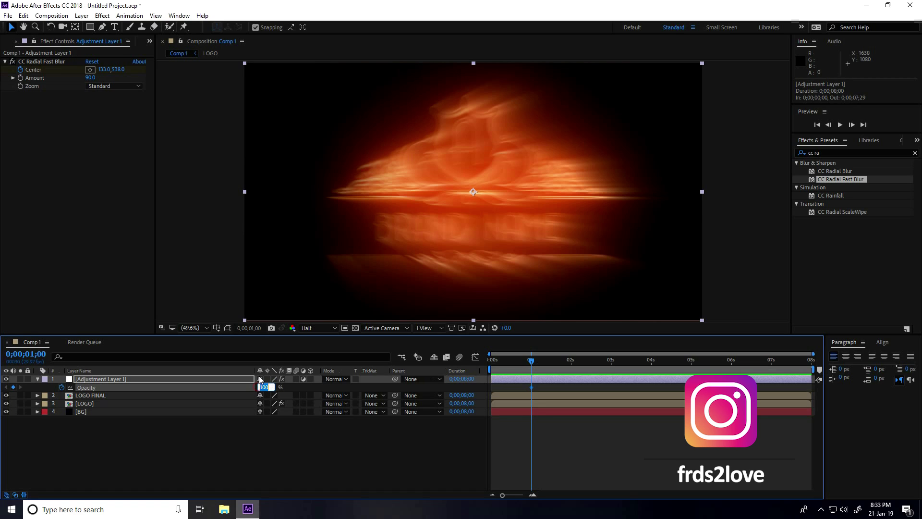
{"action": "type", "text": "0"}
{"action": "key", "text": "Return"}
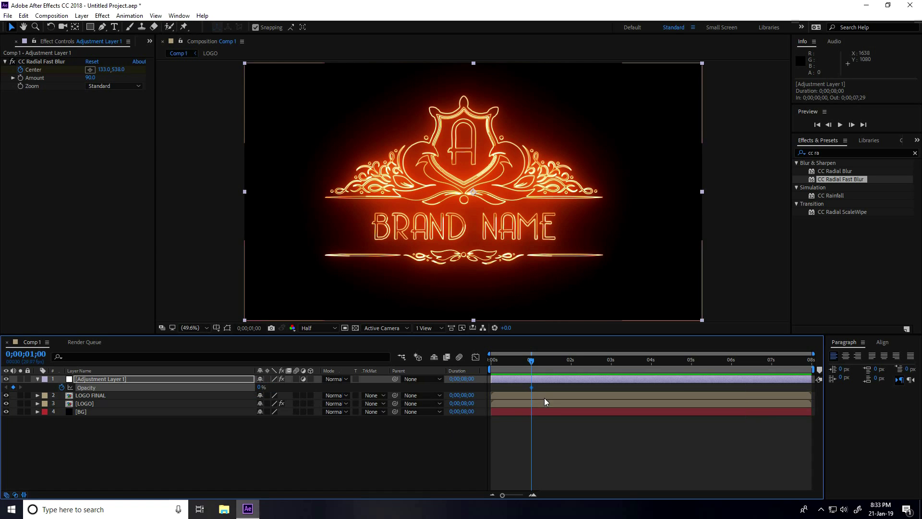
{"action": "left_click_drag", "start_coordinate": [540, 364], "coordinate": [572, 367]}
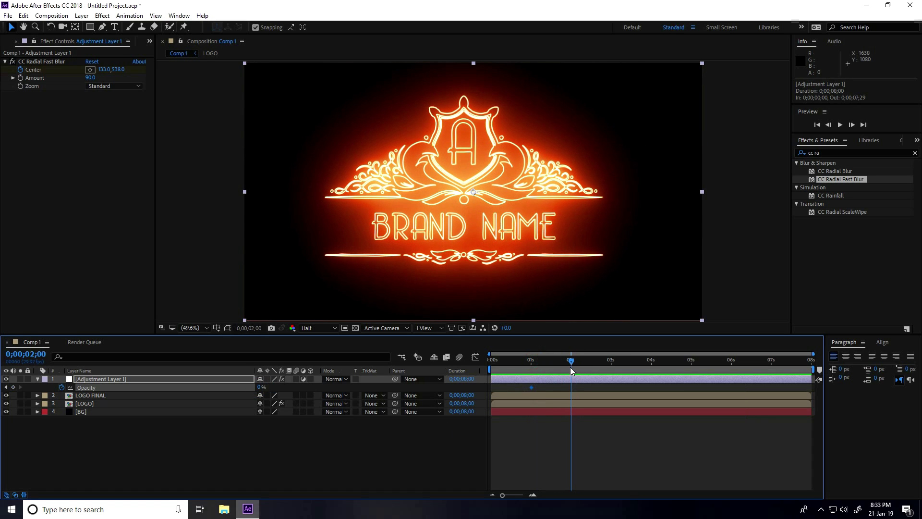
{"action": "left_click_drag", "start_coordinate": [261, 387], "coordinate": [365, 389]}
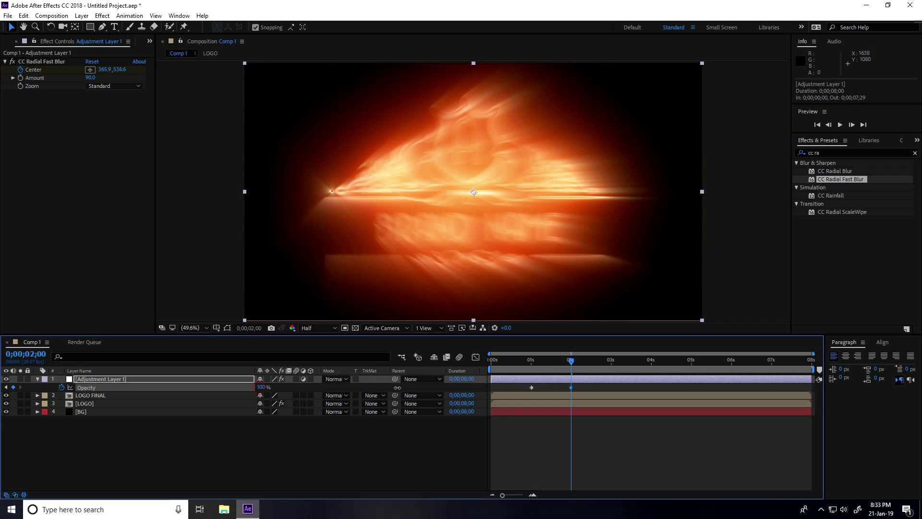
{"action": "left_click_drag", "start_coordinate": [571, 363], "coordinate": [612, 378]}
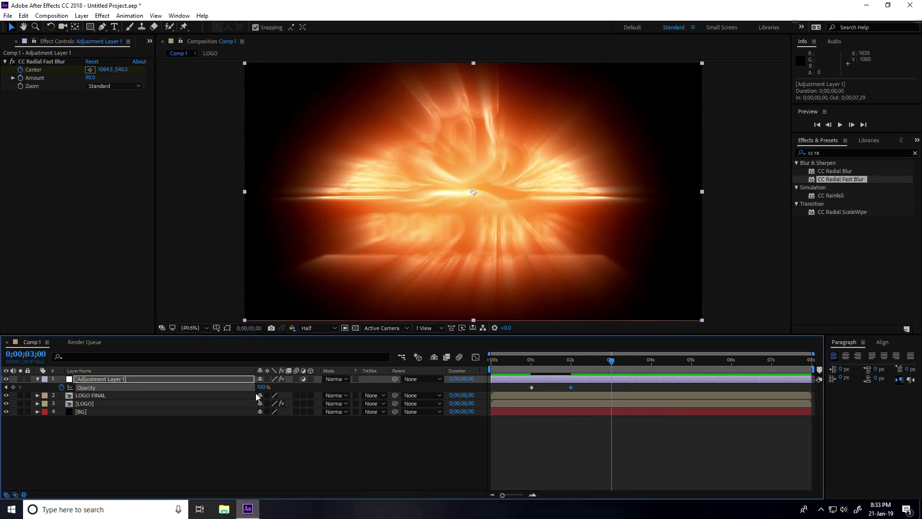
{"action": "left_click", "coordinate": [13, 387]}
{"action": "left_click_drag", "start_coordinate": [611, 361], "coordinate": [653, 376]}
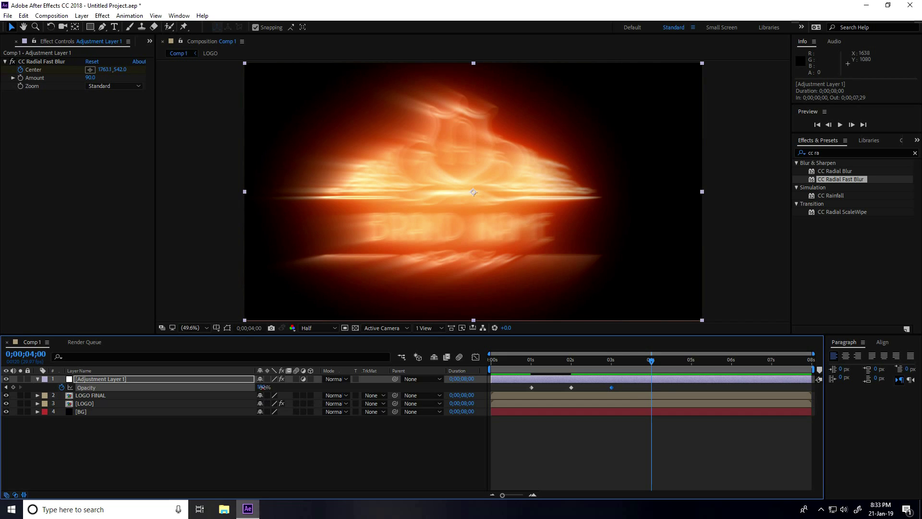
{"action": "left_click_drag", "start_coordinate": [264, 389], "coordinate": [207, 390]}
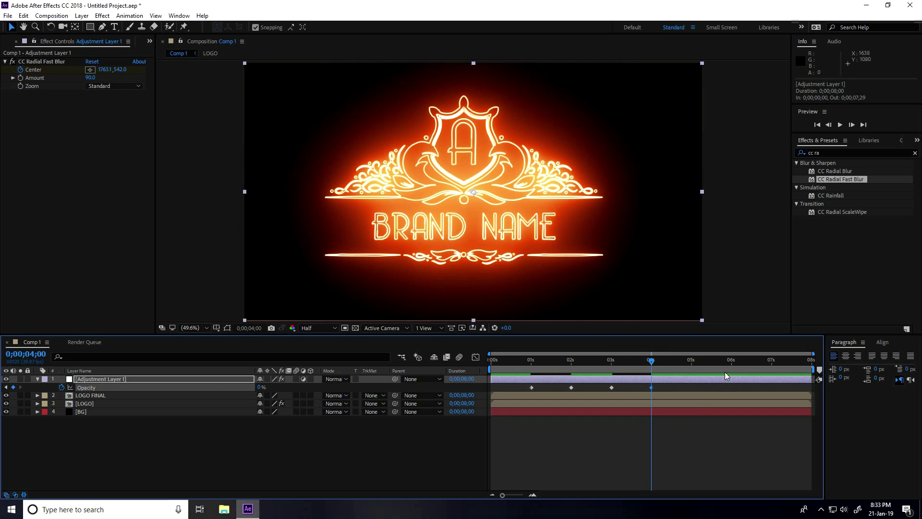
- Preview the burst fading in and out from the start of the composition
{"action": "left_click_drag", "start_coordinate": [653, 365], "coordinate": [491, 361]}
{"action": "key", "text": "space"}
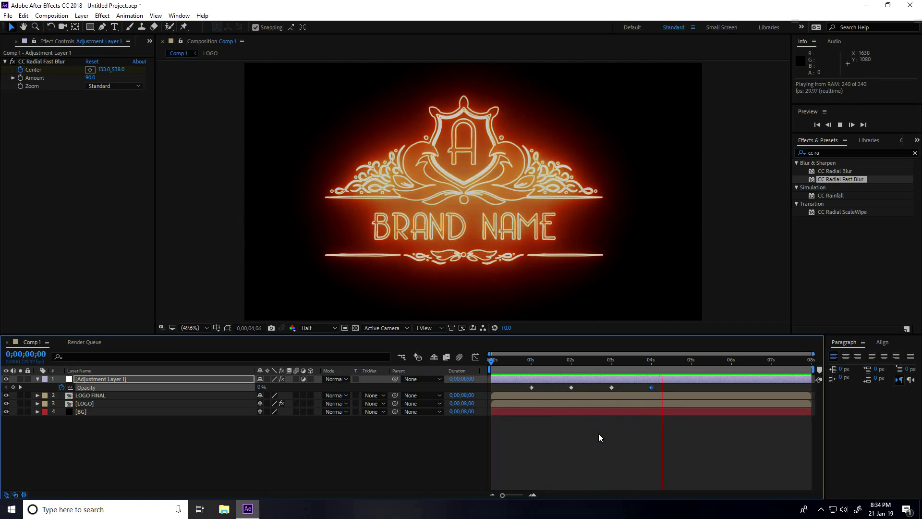
{"action": "left_click_drag", "start_coordinate": [708, 358], "coordinate": [472, 400]}
{"action": "key", "text": "space"}
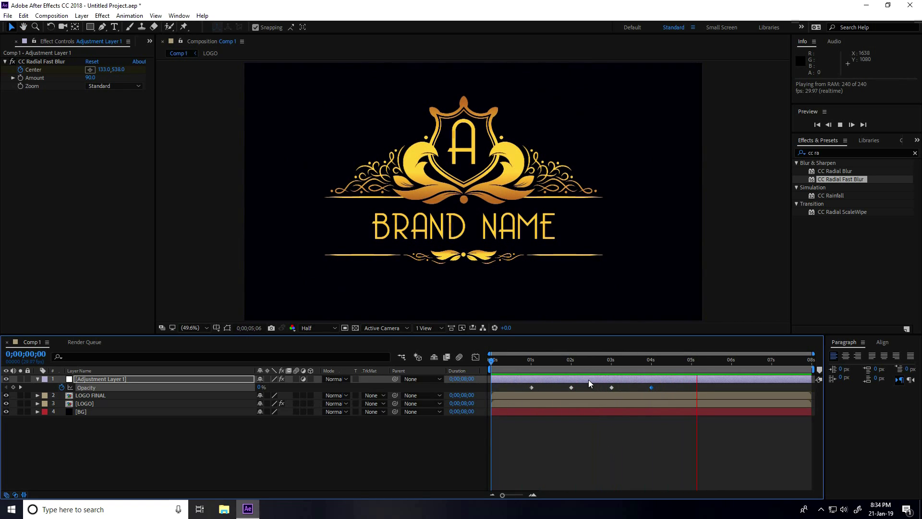
{"action": "left_click", "coordinate": [729, 360]}
{"action": "key", "text": "space"}
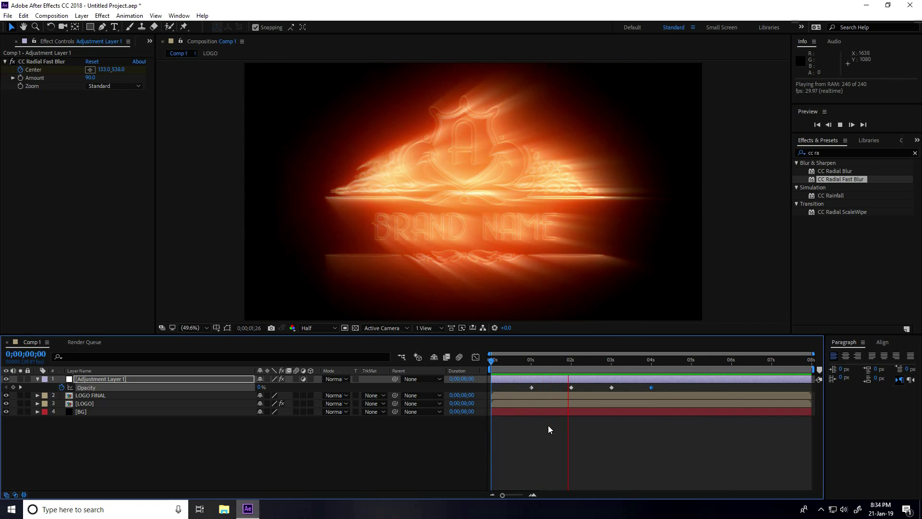
{"action": "key", "text": "space"}
{"action": "left_click", "coordinate": [4, 42]}
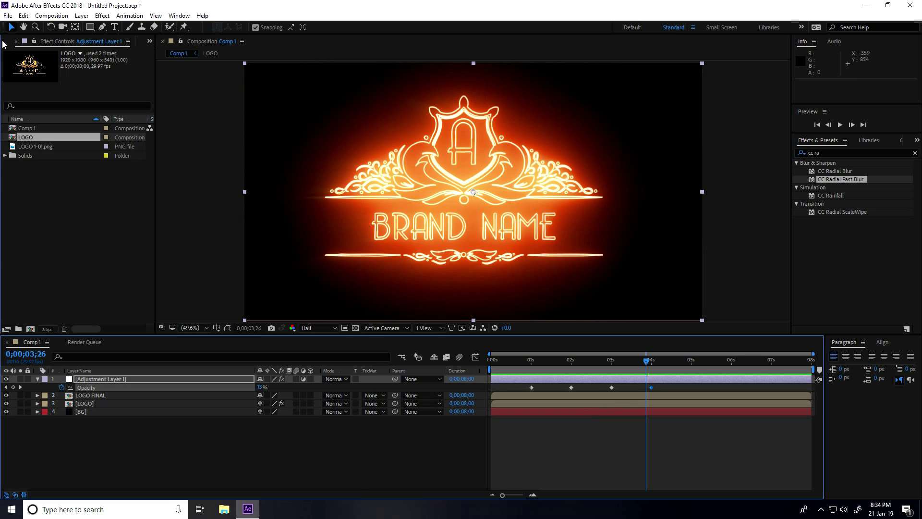
- Import optical flare 1.mov and optical flare 2.mov from the shine logo folder
{"action": "right_click", "coordinate": [43, 176]}
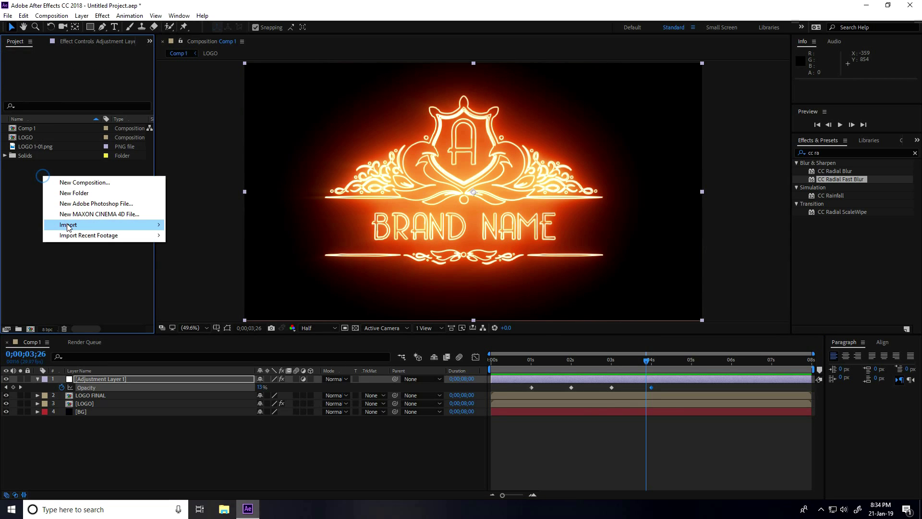
{"action": "left_click", "coordinate": [186, 226]}
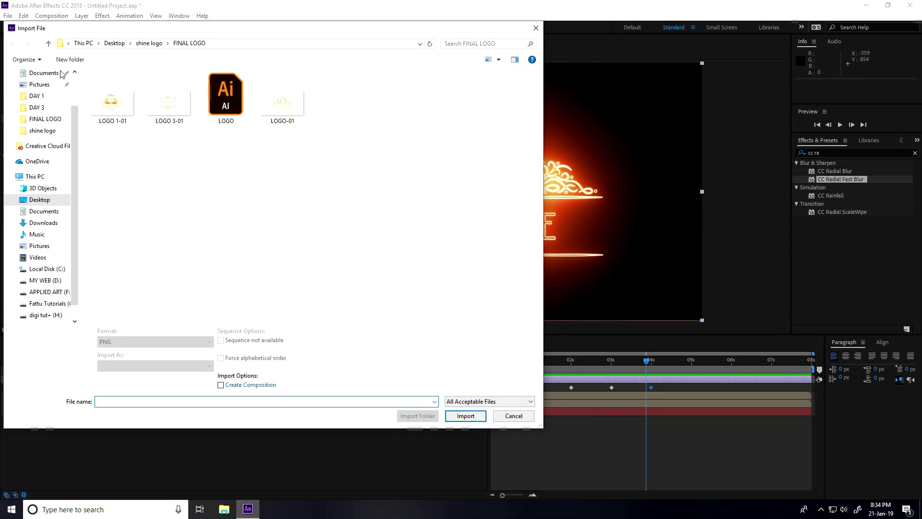
{"action": "left_click", "coordinate": [47, 44]}
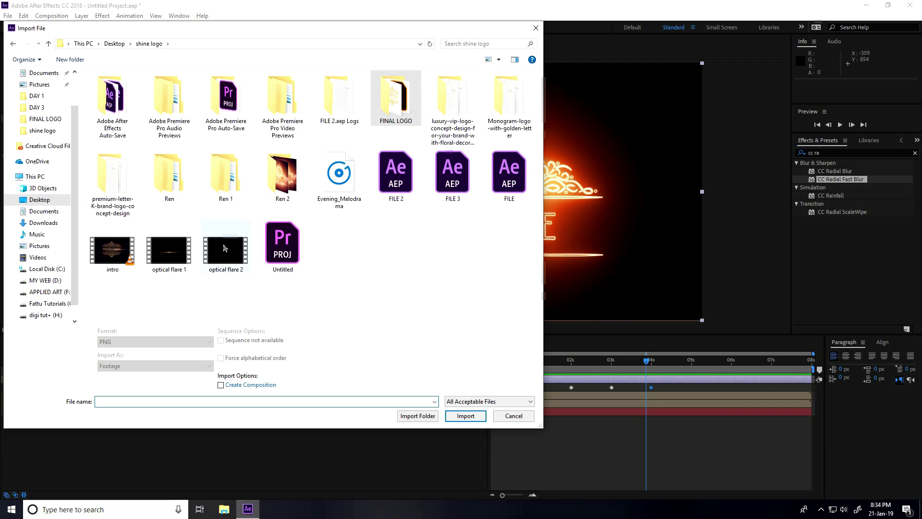
{"action": "left_click_drag", "start_coordinate": [161, 288], "coordinate": [238, 269]}
{"action": "left_click", "coordinate": [465, 416]}
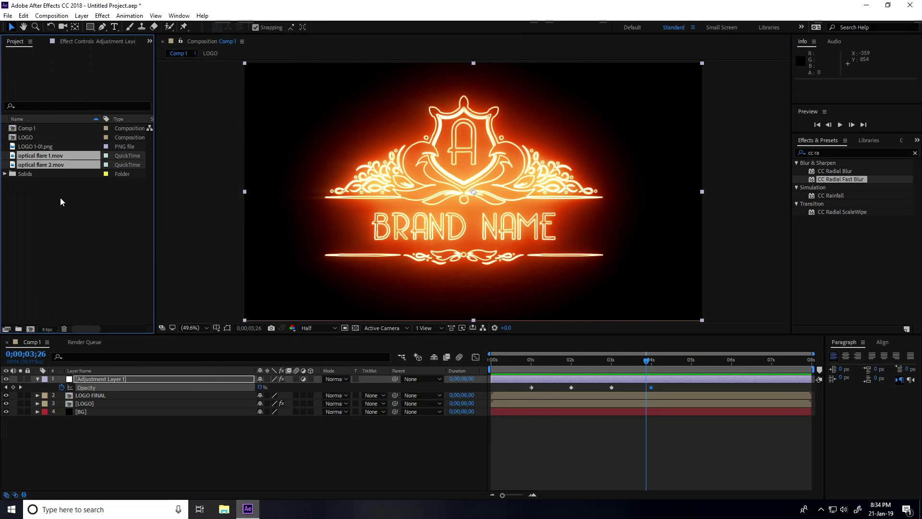
- Place optical flare 2.mov in Comp 1 just above the BG layer
{"action": "left_click", "coordinate": [51, 214]}
{"action": "left_click", "coordinate": [56, 165]}
{"action": "left_click_drag", "start_coordinate": [47, 161], "coordinate": [103, 405]}
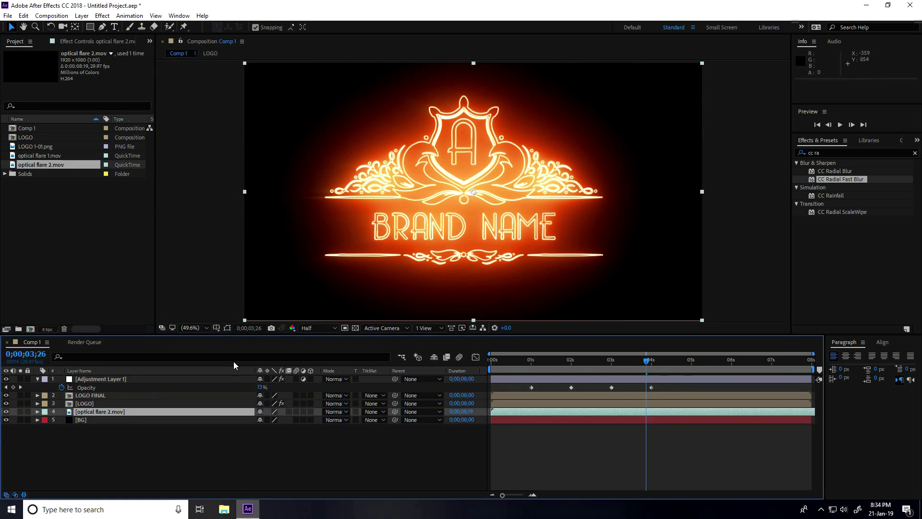
- Set optical flare 2, LOGO, LOGO FINAL and the adjustment layer to Screen blend mode
{"action": "left_click", "coordinate": [37, 379]}
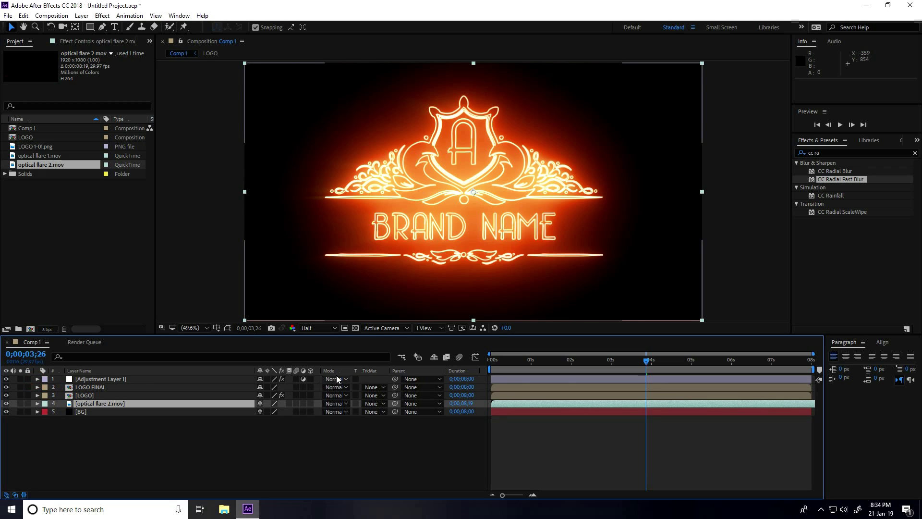
{"action": "left_click", "coordinate": [338, 404]}
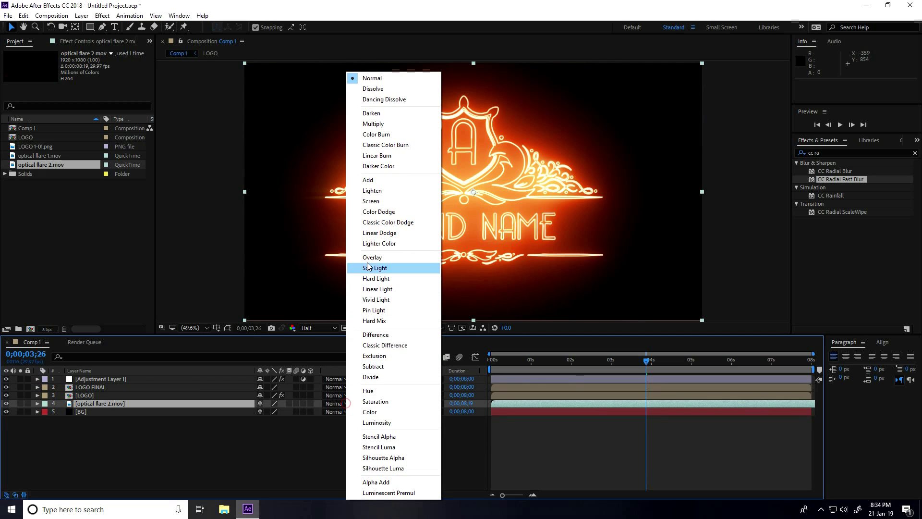
{"action": "left_click", "coordinate": [375, 202]}
{"action": "left_click", "coordinate": [344, 395]}
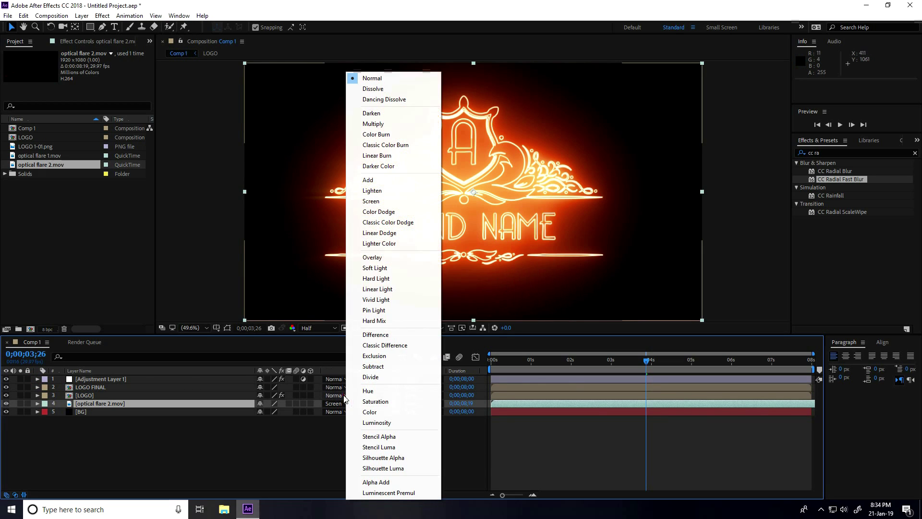
{"action": "left_click", "coordinate": [374, 206]}
{"action": "left_click", "coordinate": [347, 386]}
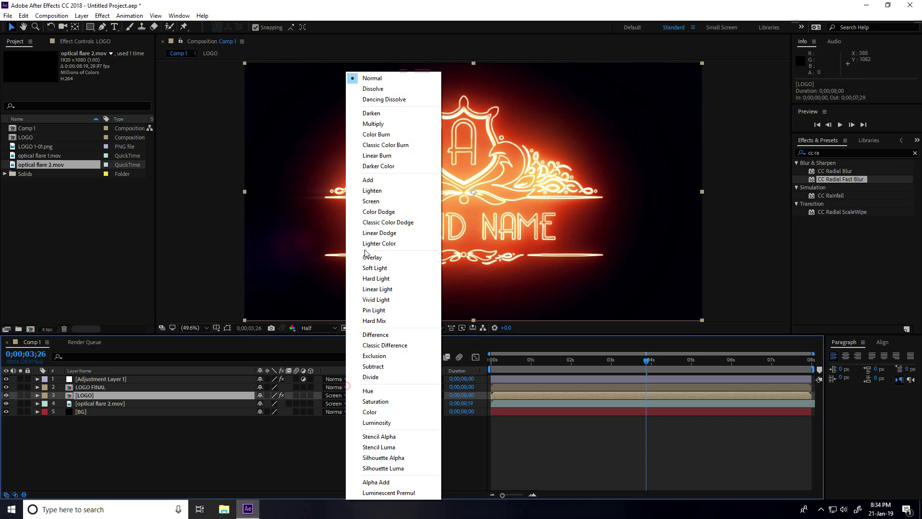
{"action": "left_click", "coordinate": [372, 202]}
{"action": "left_click", "coordinate": [347, 379]}
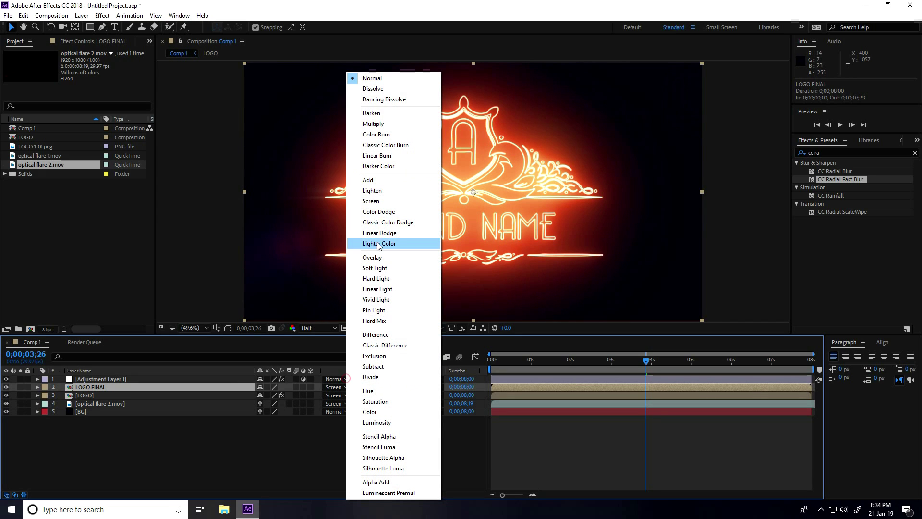
{"action": "left_click", "coordinate": [373, 200]}
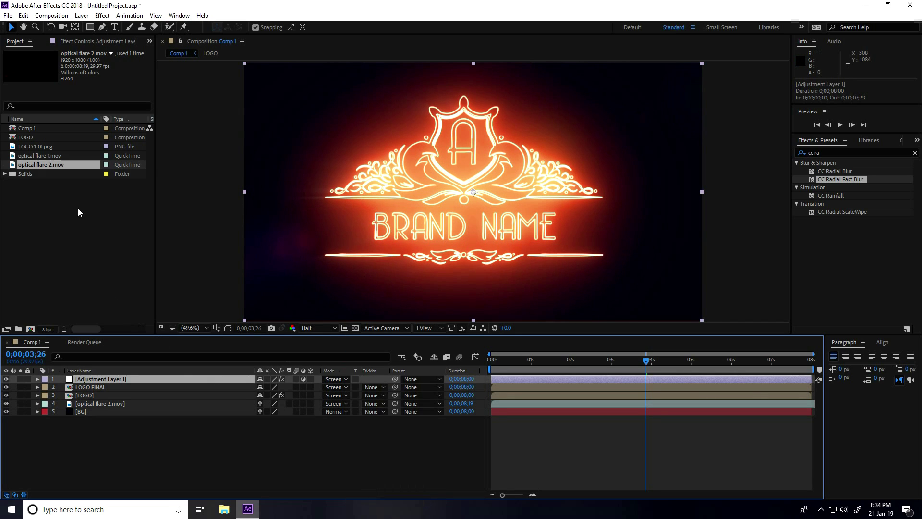
- Add optical flare 1.mov as the top layer in Screen blend mode
{"action": "left_click", "coordinate": [35, 156]}
{"action": "left_click_drag", "start_coordinate": [50, 158], "coordinate": [100, 377]}
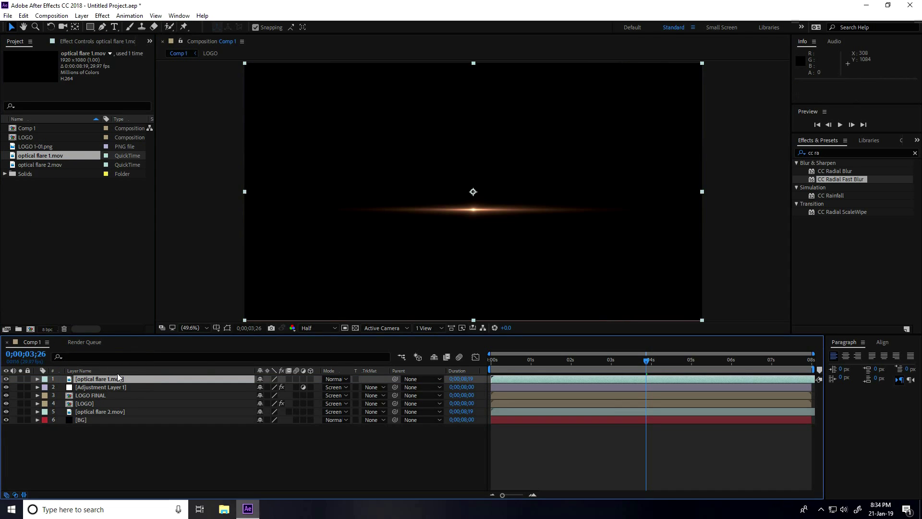
{"action": "left_click", "coordinate": [346, 378]}
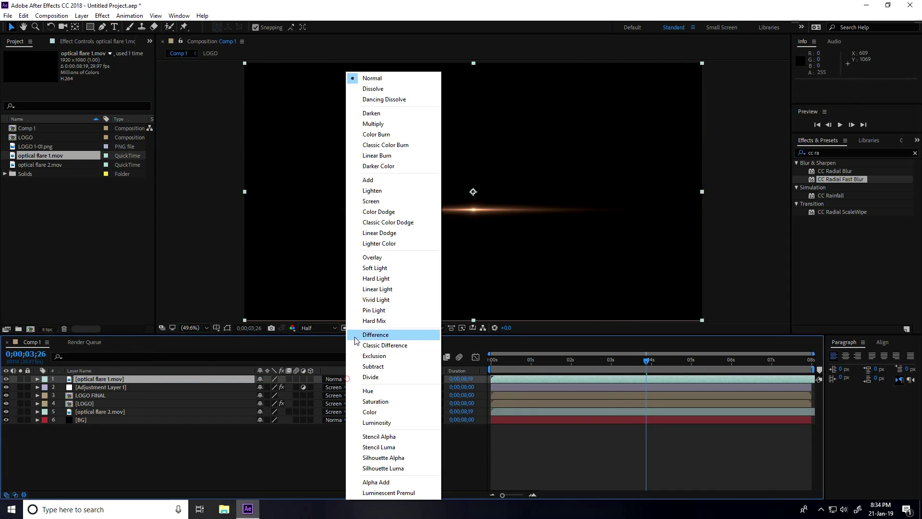
{"action": "left_click", "coordinate": [381, 201]}
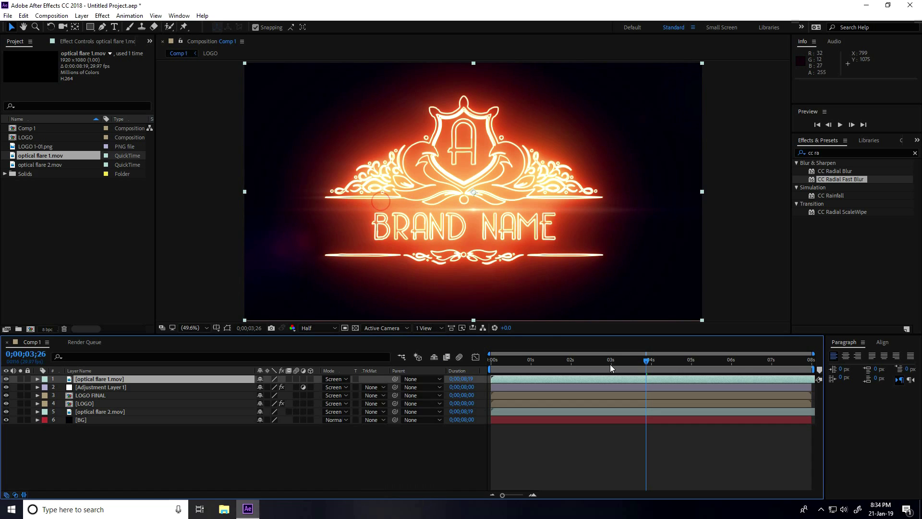
- At 5 seconds shift optical flare 1 down-right across BRAND NAME, then preview the animation
{"action": "left_click_drag", "start_coordinate": [655, 367], "coordinate": [692, 374]}
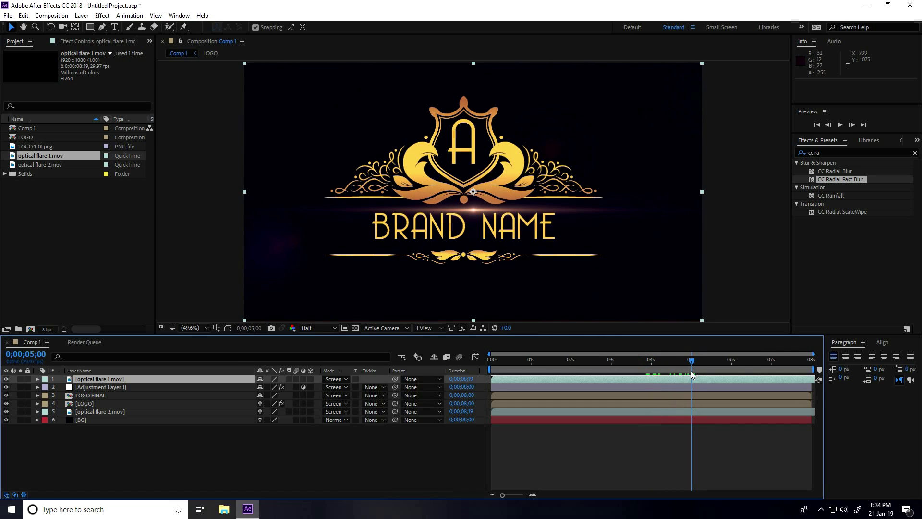
{"action": "left_click_drag", "start_coordinate": [475, 206], "coordinate": [533, 235]}
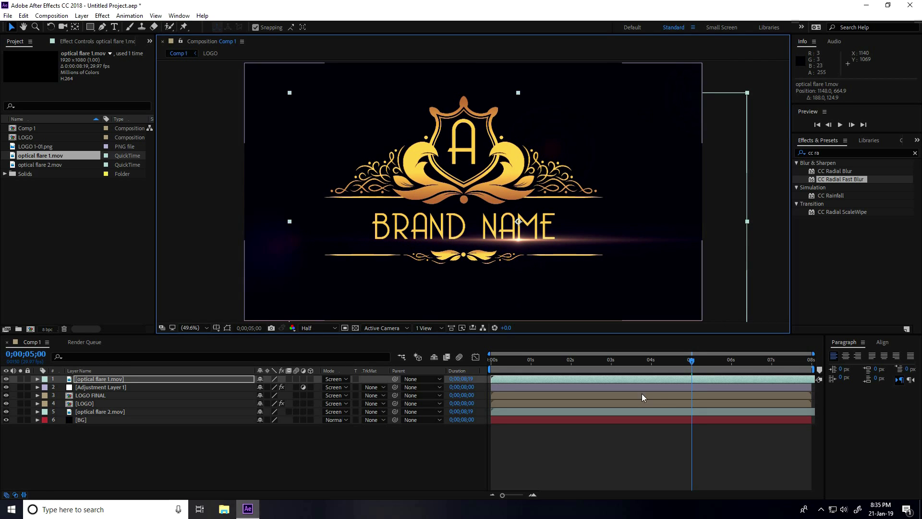
{"action": "left_click_drag", "start_coordinate": [691, 361], "coordinate": [441, 368]}
{"action": "key", "text": "space"}
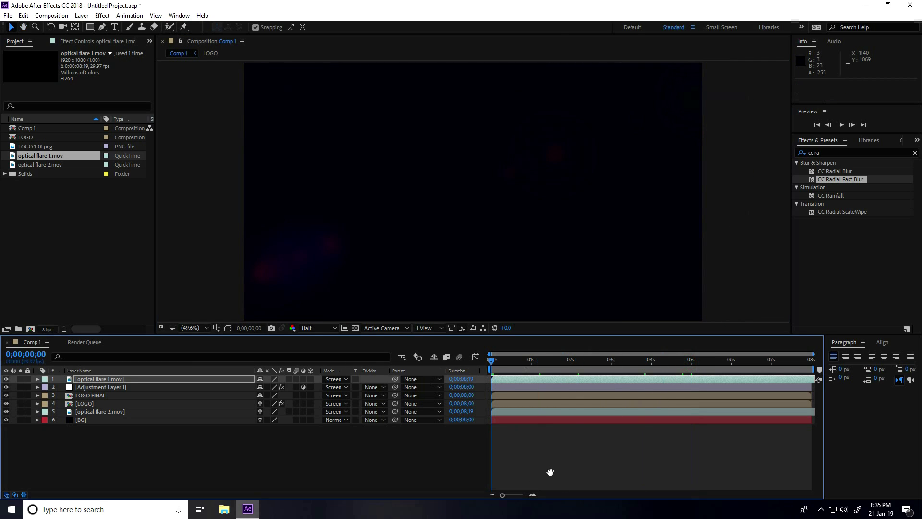